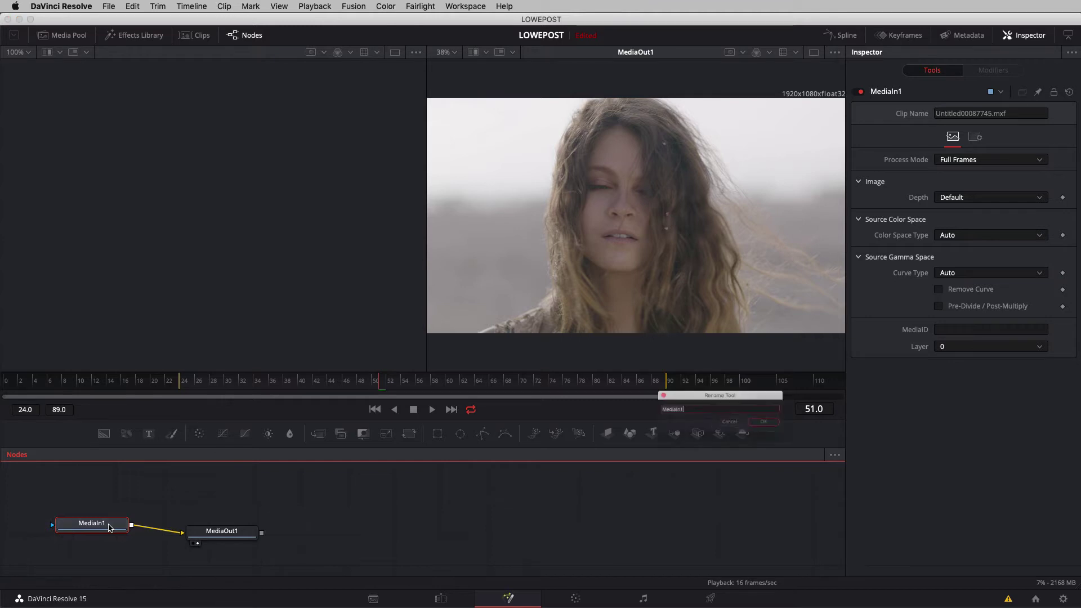
Rename the MediaIn1 node as StandardClip.
key(F2)
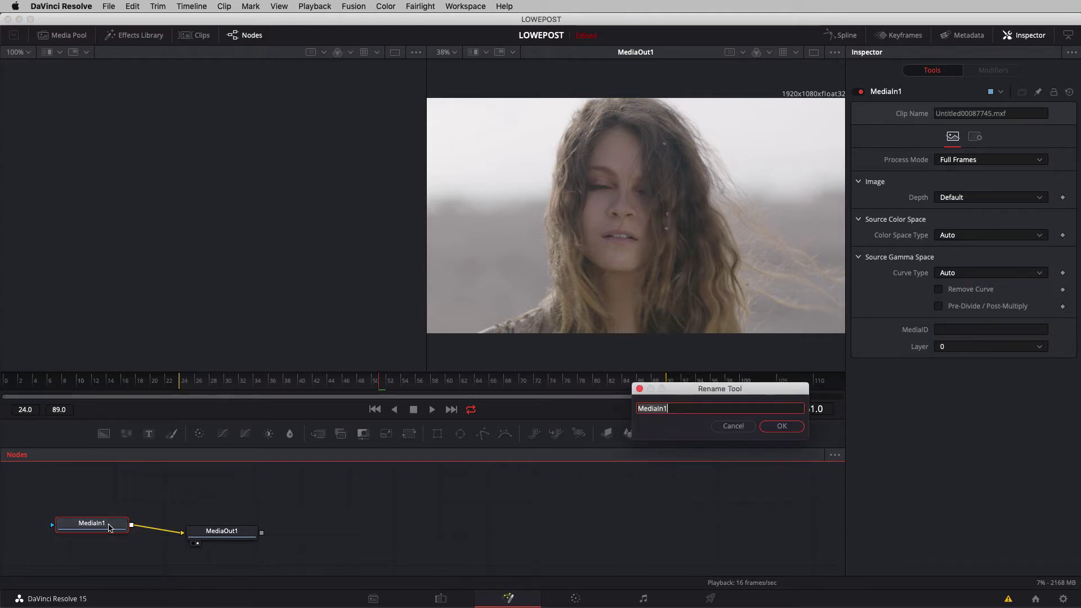
text(StandardClip)
key(Return)
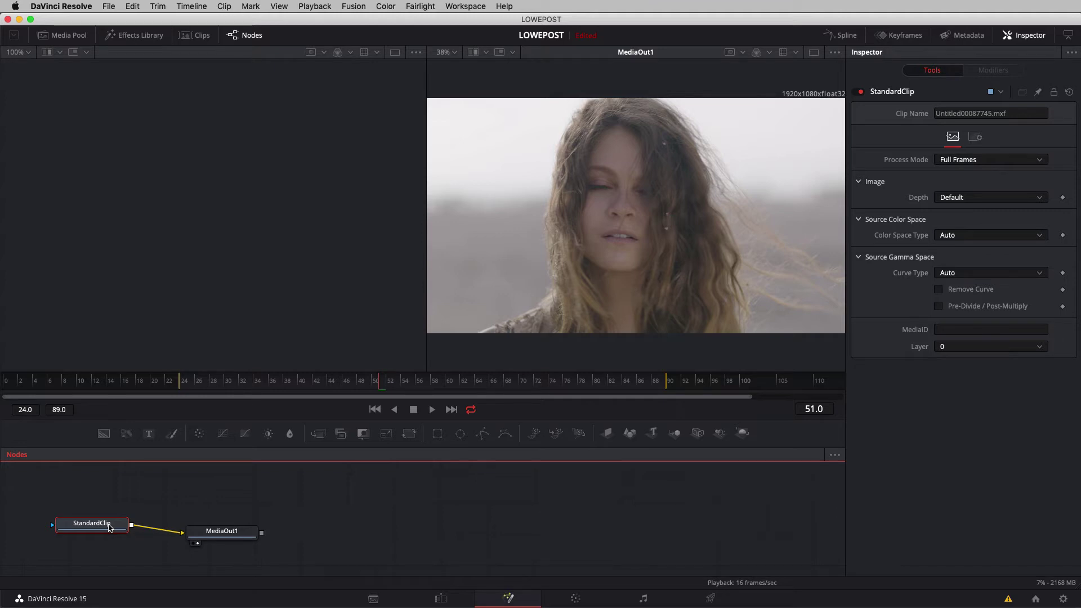
Add a Transform node connected to a Resize node in an empty area of the node graph, and space them apart.
click(347, 491)
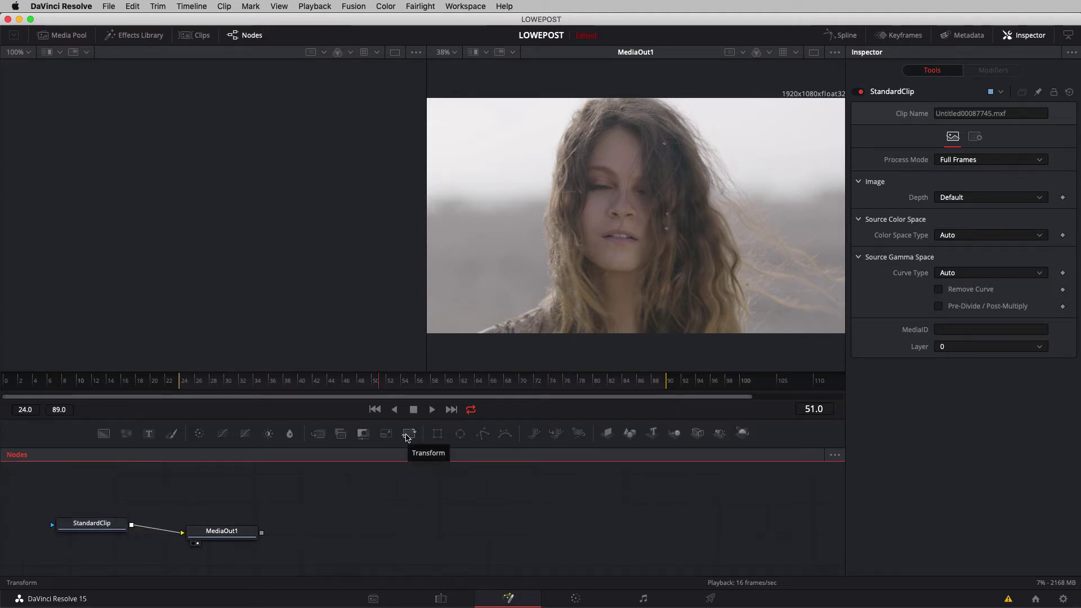
click(408, 437)
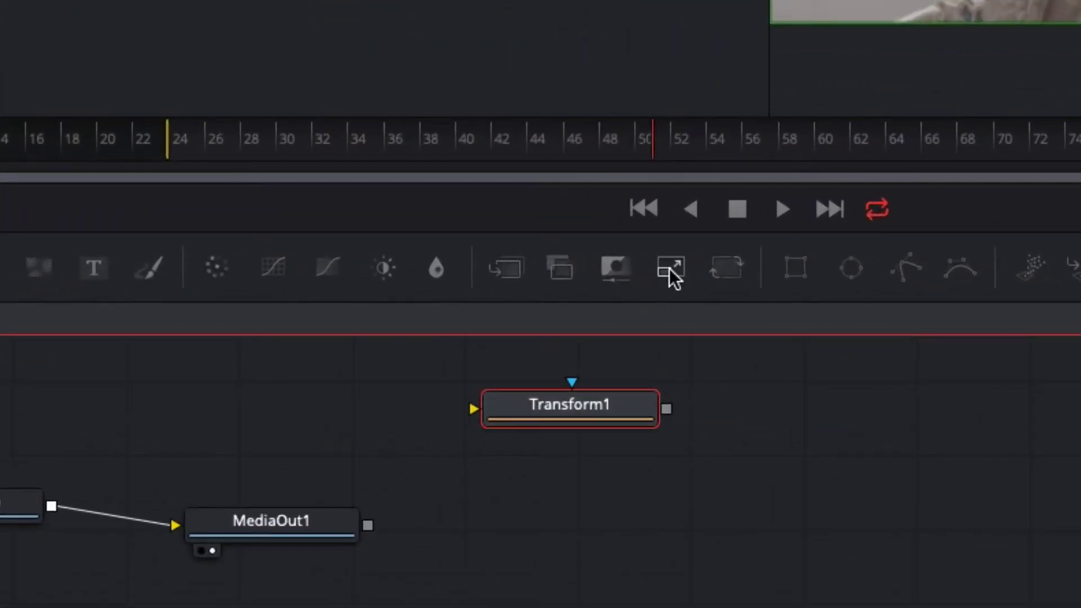
click(385, 434)
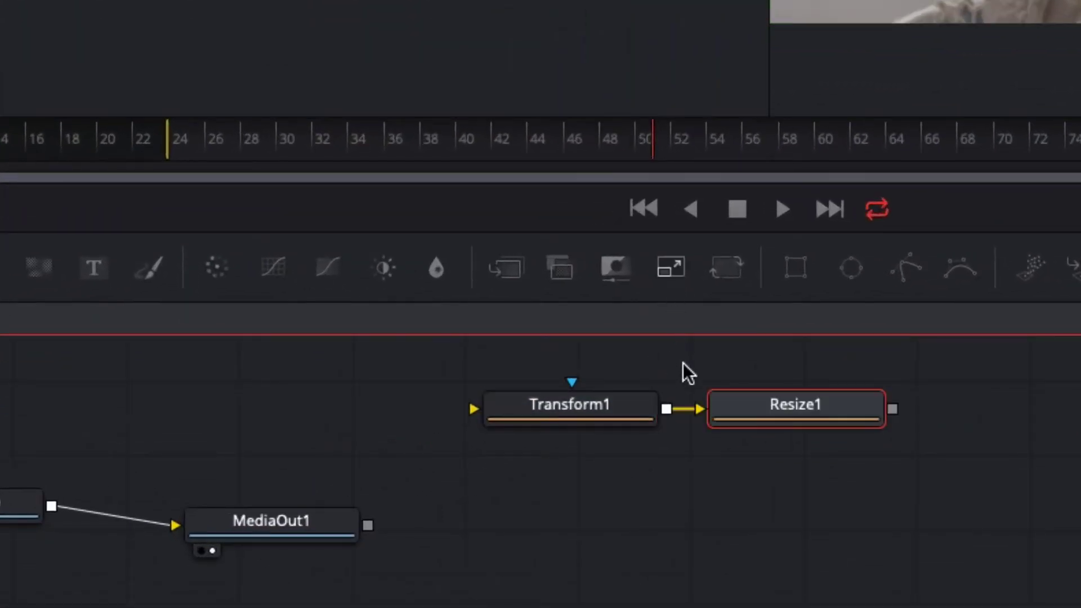
drag(765, 403, 805, 430)
drag(587, 410, 640, 434)
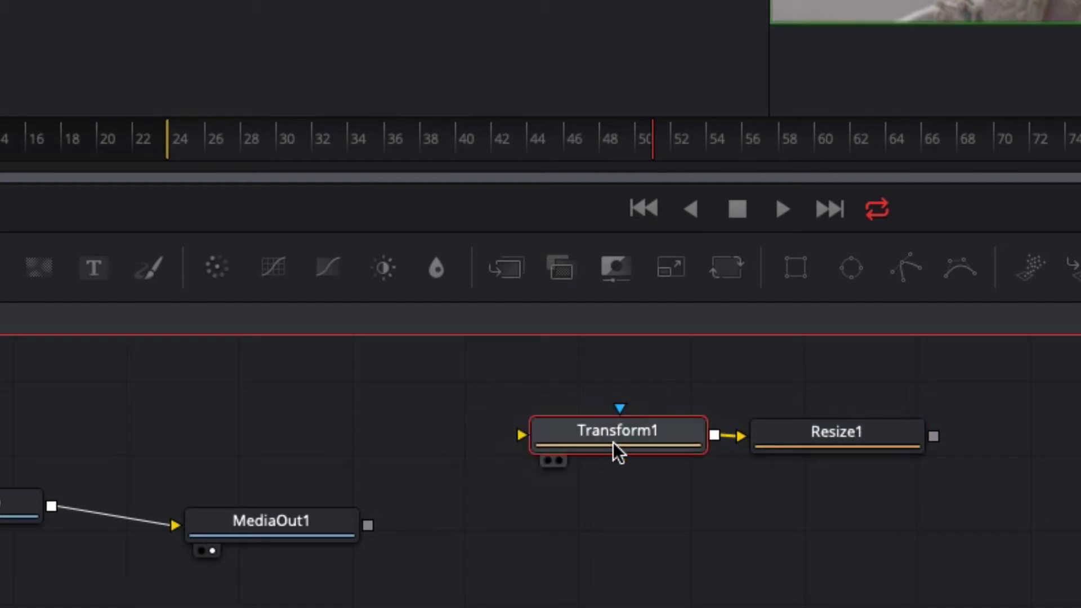
Insert a Brightness/Contrast node between the Transform and Resize nodes, and delete all three disconnected nodes.
click(382, 267)
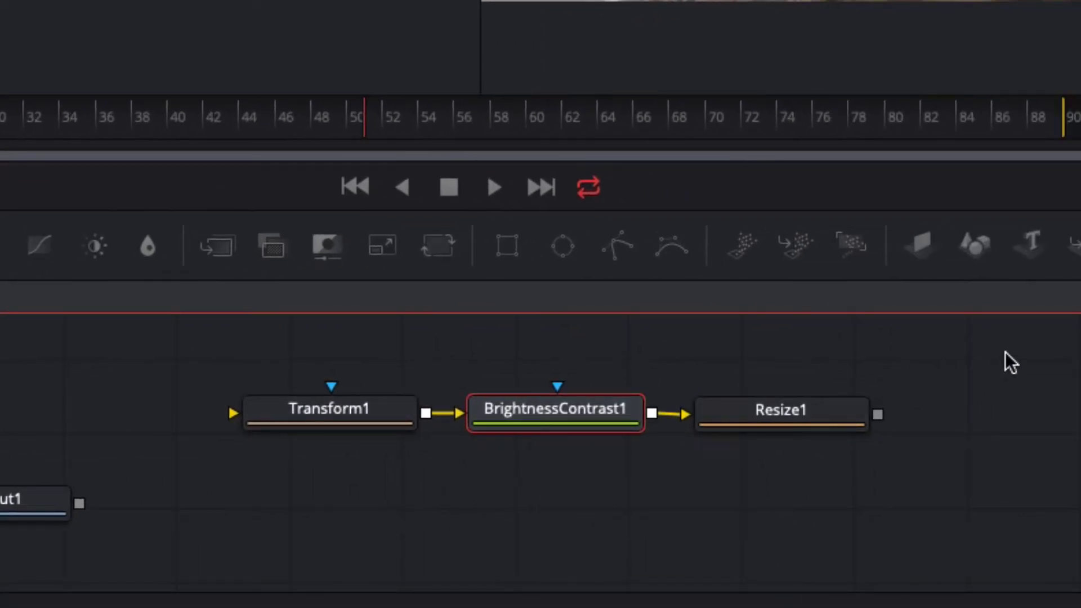
drag(1006, 354, 273, 475)
key(Delete)
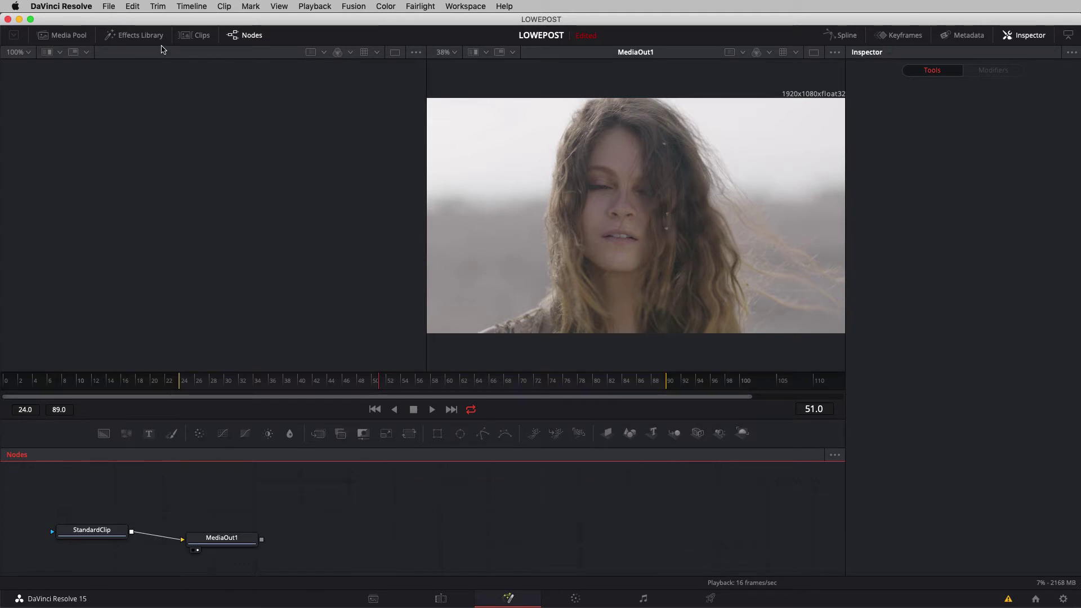
Look through the Composite tools in the Effects Library and close the library.
click(140, 36)
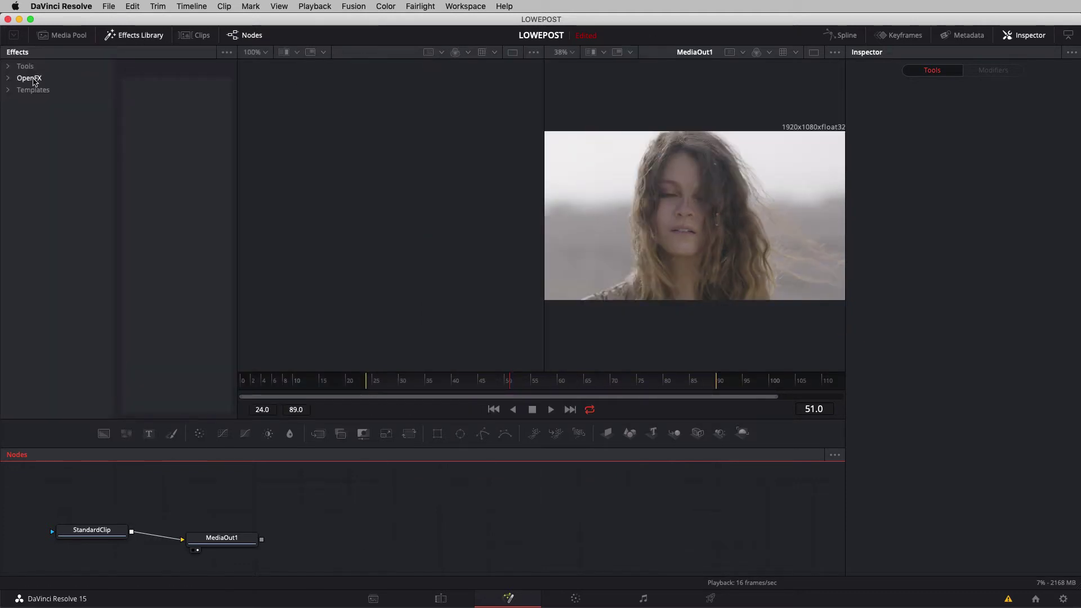
click(8, 68)
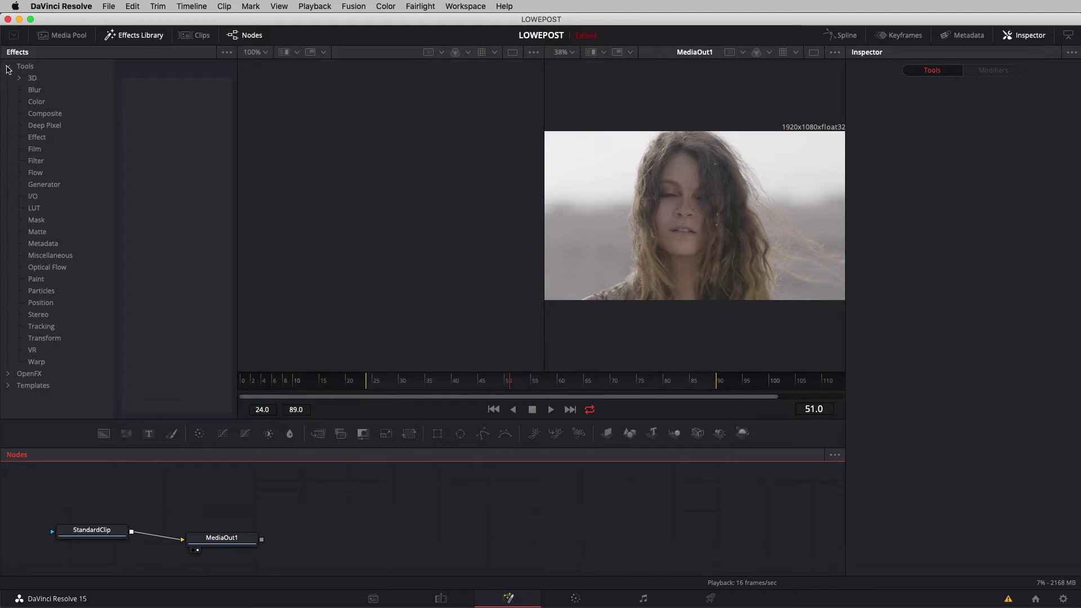
click(45, 113)
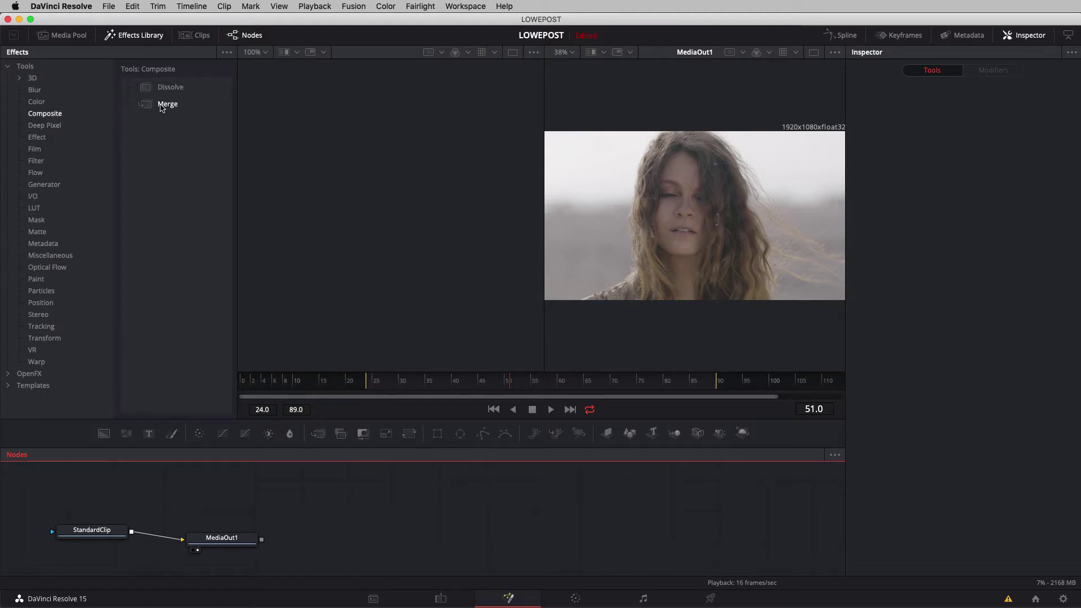
click(22, 66)
click(133, 35)
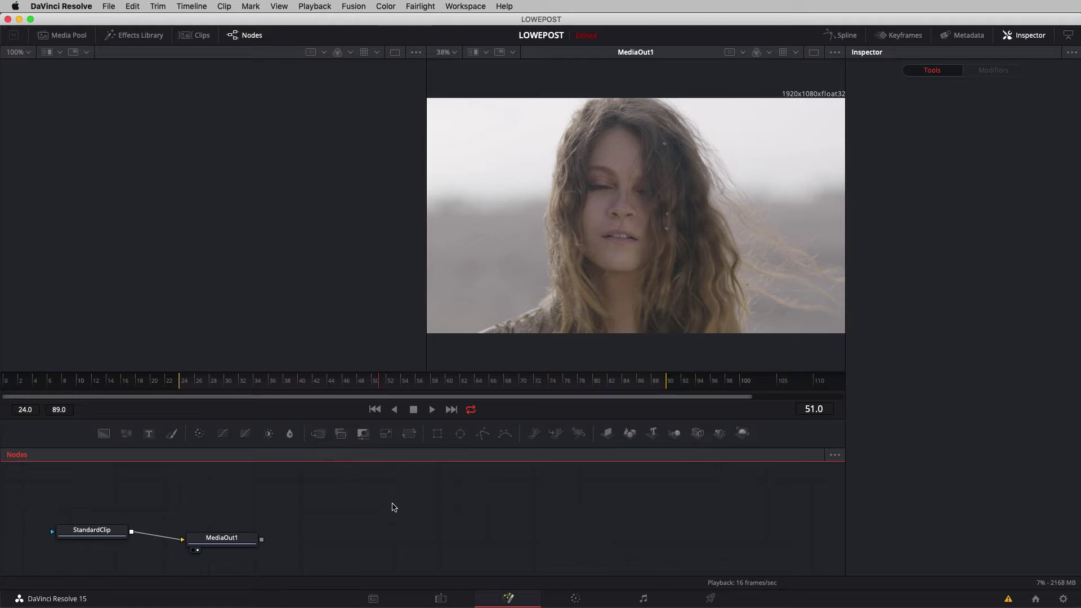
Search the tool list for "Merge", add an unconnected Merge node and place it near MediaOut1.
key(shift+space)
text(merge)
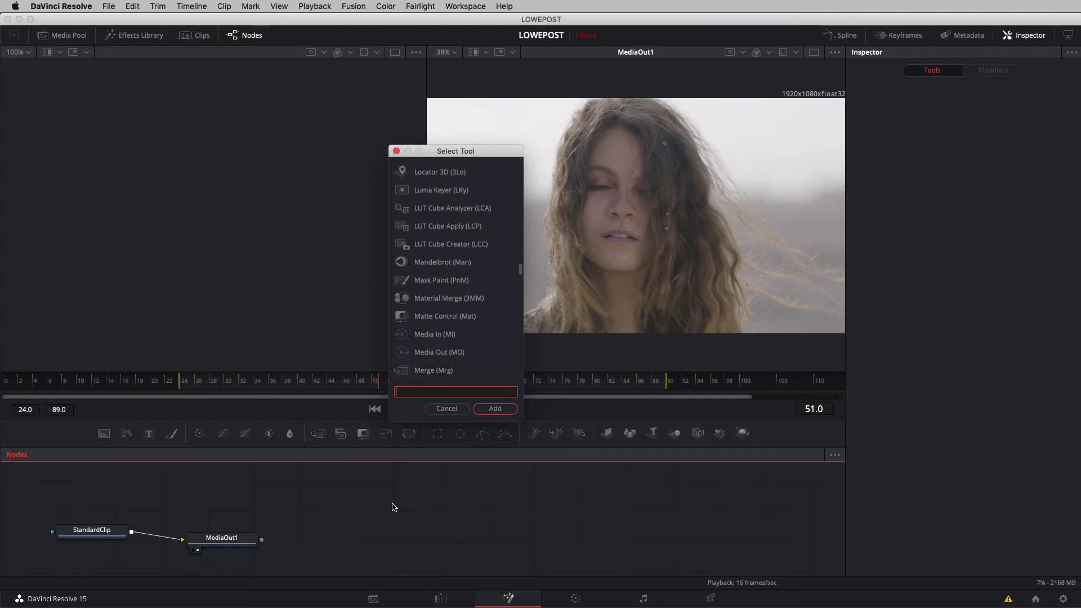
text(Merge)
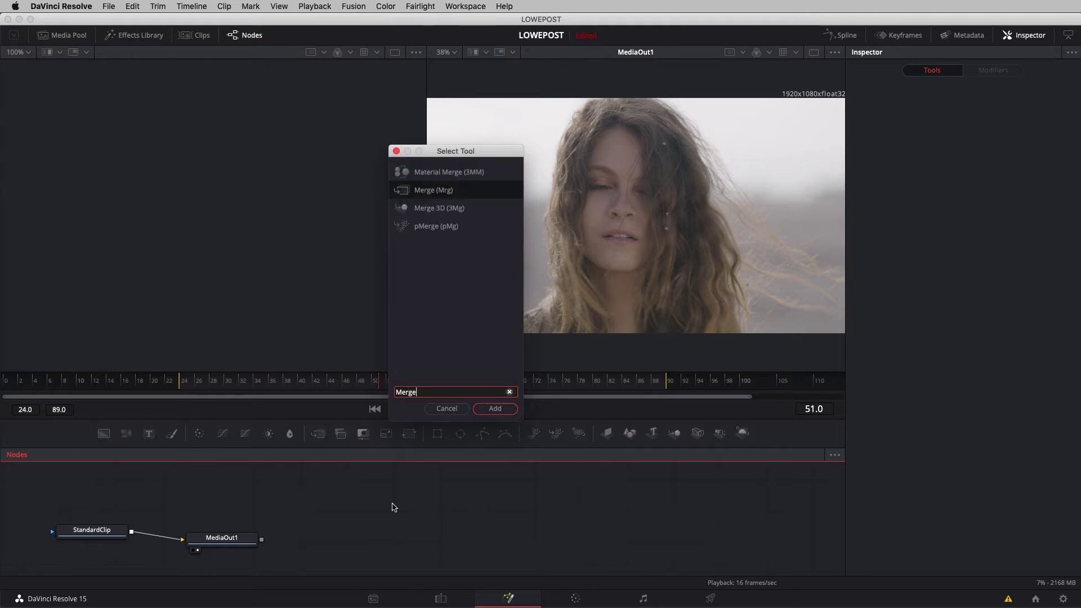
key(Return)
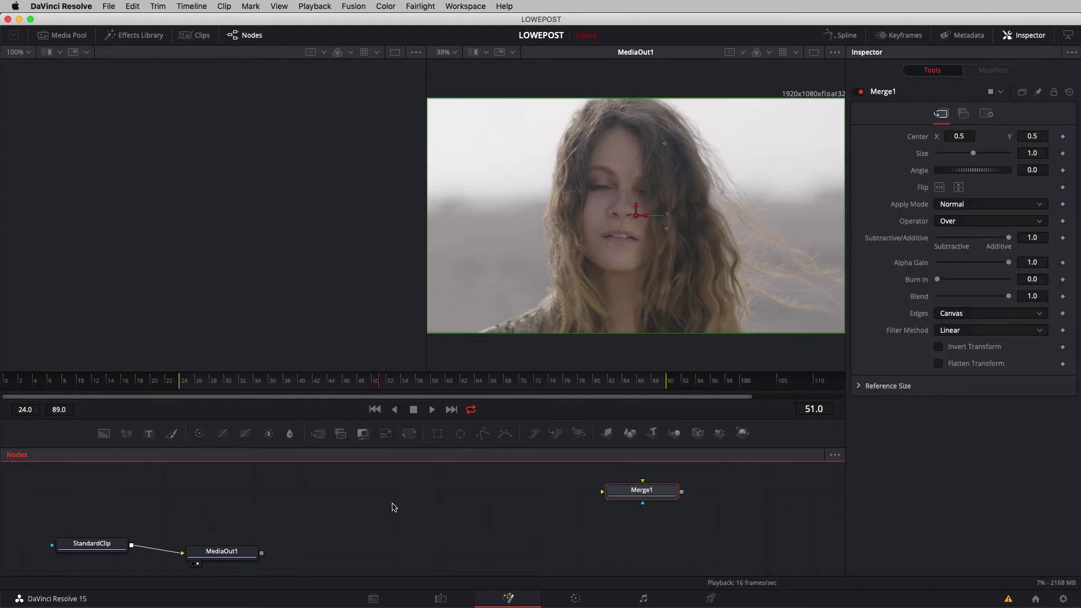
drag(610, 498, 356, 511)
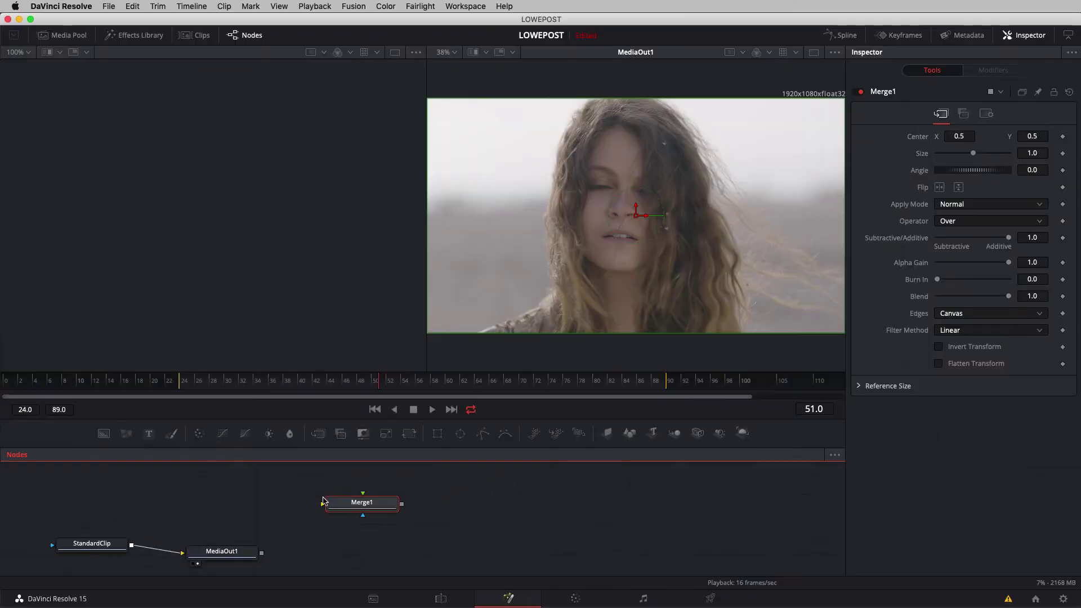
drag(572, 367, 801, 399)
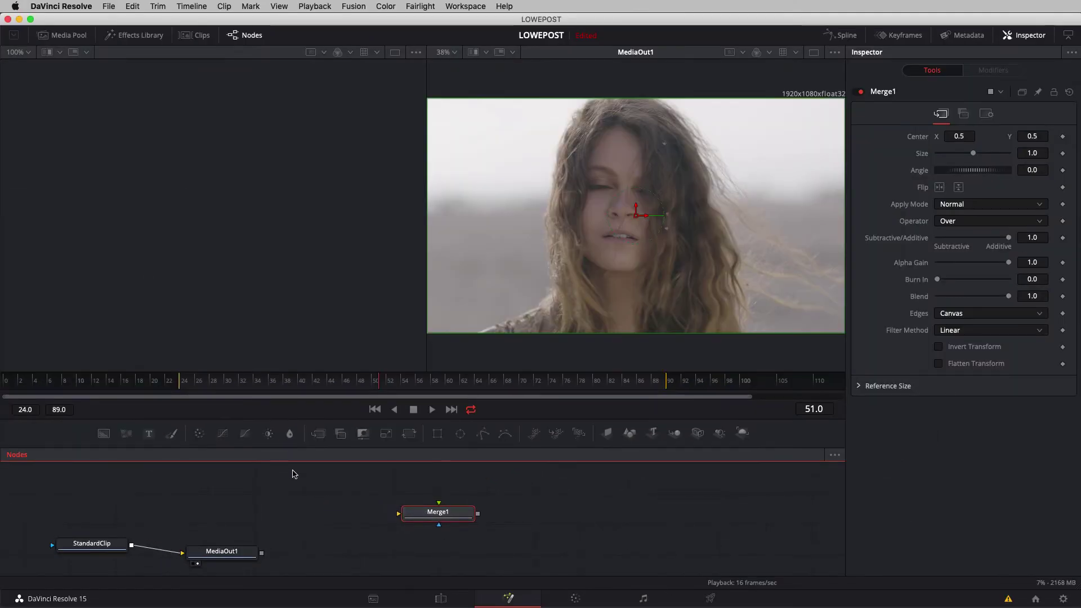
Add a Brightness/Contrast node after the Merge node, and delete the Merge node.
click(270, 434)
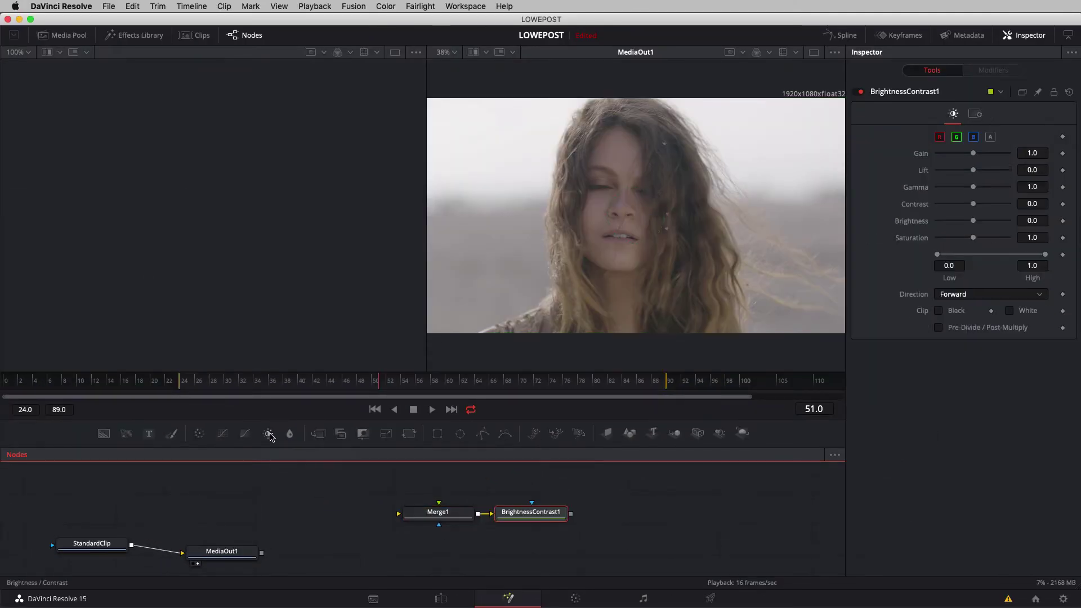
click(428, 516)
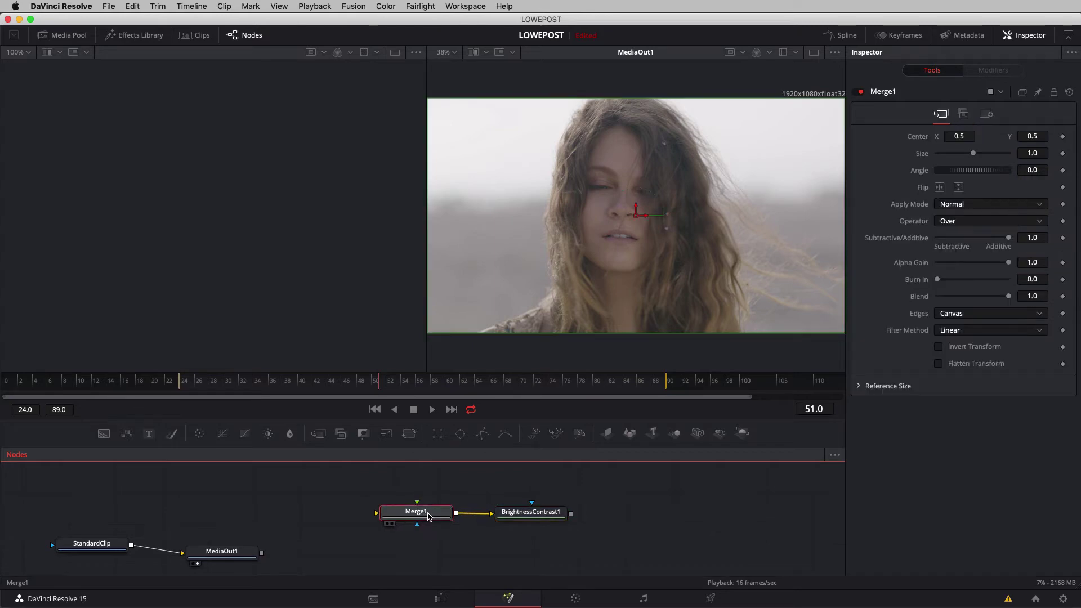
key(Delete)
Reroute the connection from StandardClip through the Brightness/Contrast node into MediaOut1, arranging the nodes to make room.
drag(528, 519, 226, 507)
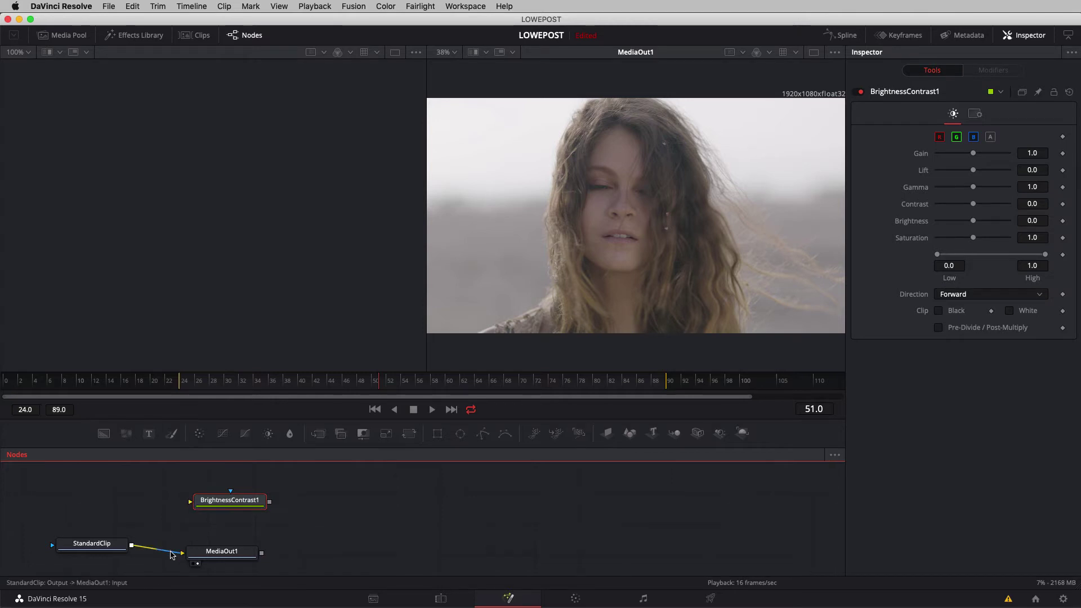
drag(181, 553, 190, 501)
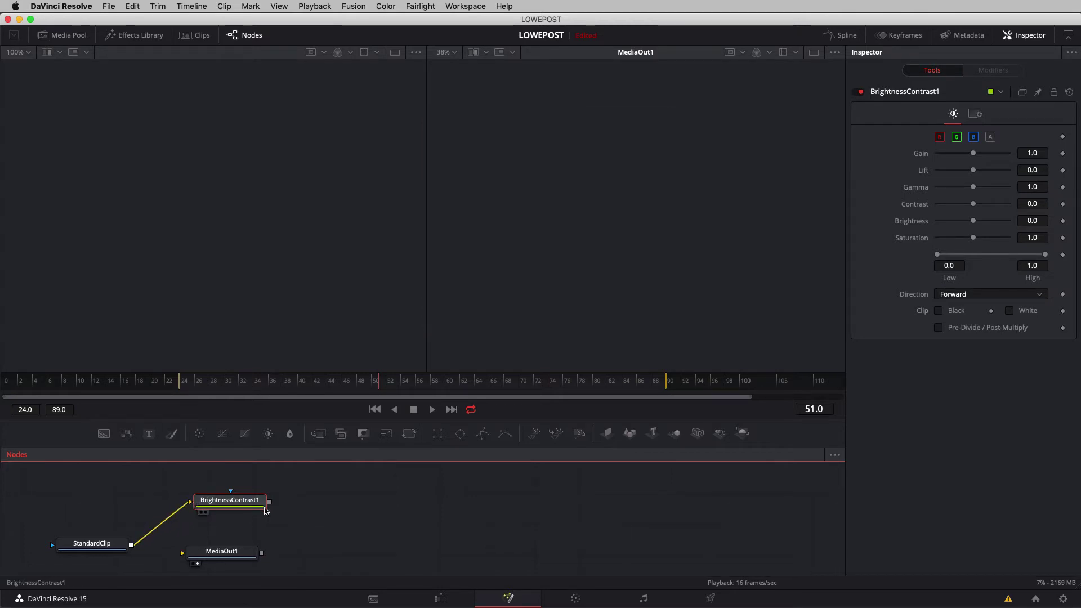
drag(235, 550, 372, 539)
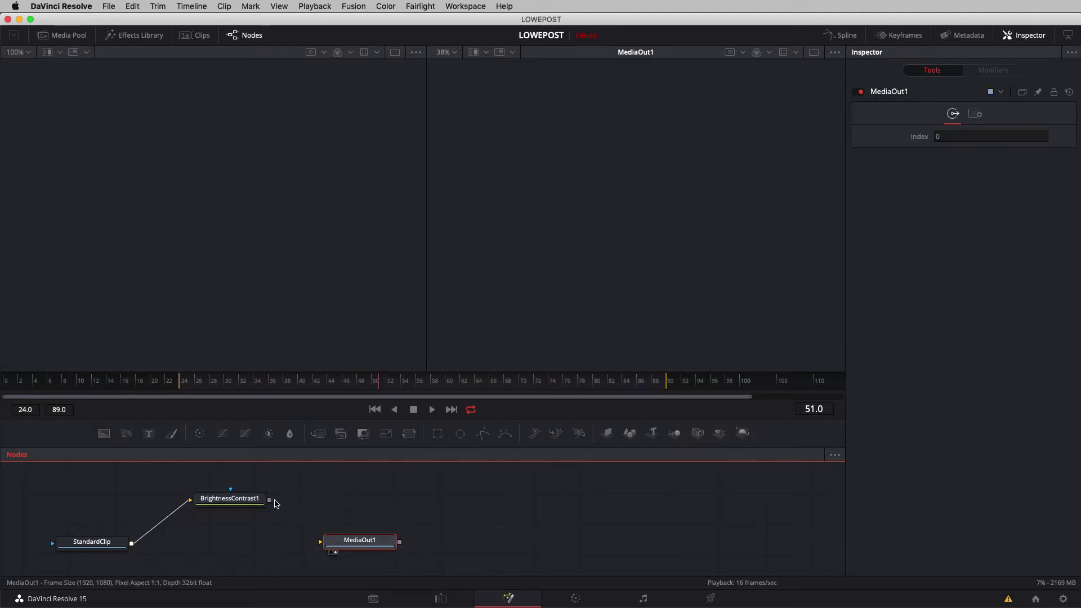
drag(269, 500, 322, 543)
Raise the Brightness/Contrast node's Gain to 2.08, and delete that node from the graph.
click(236, 499)
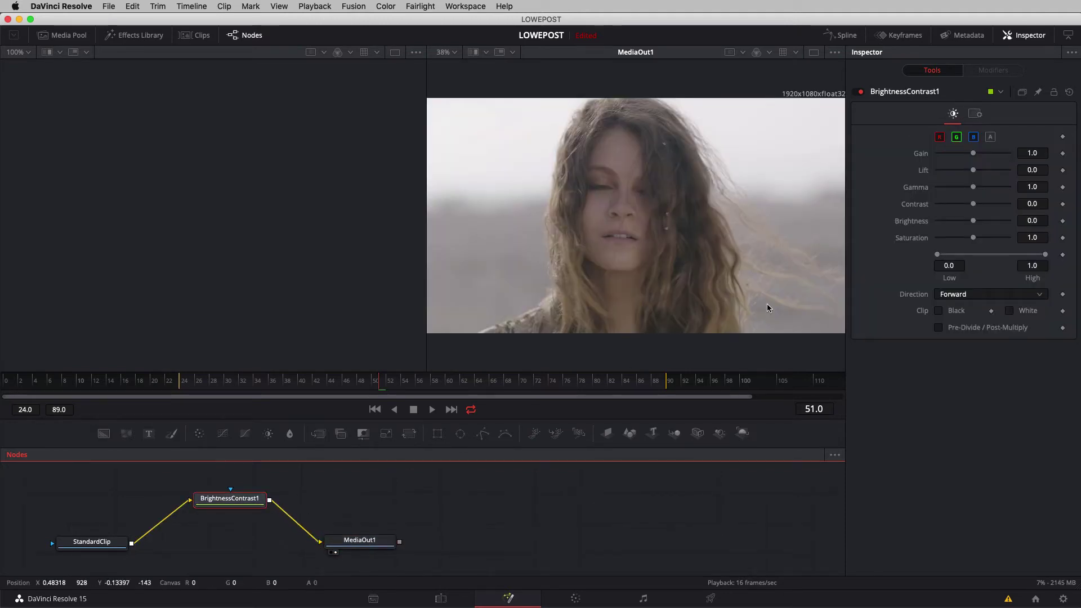
drag(973, 153, 982, 155)
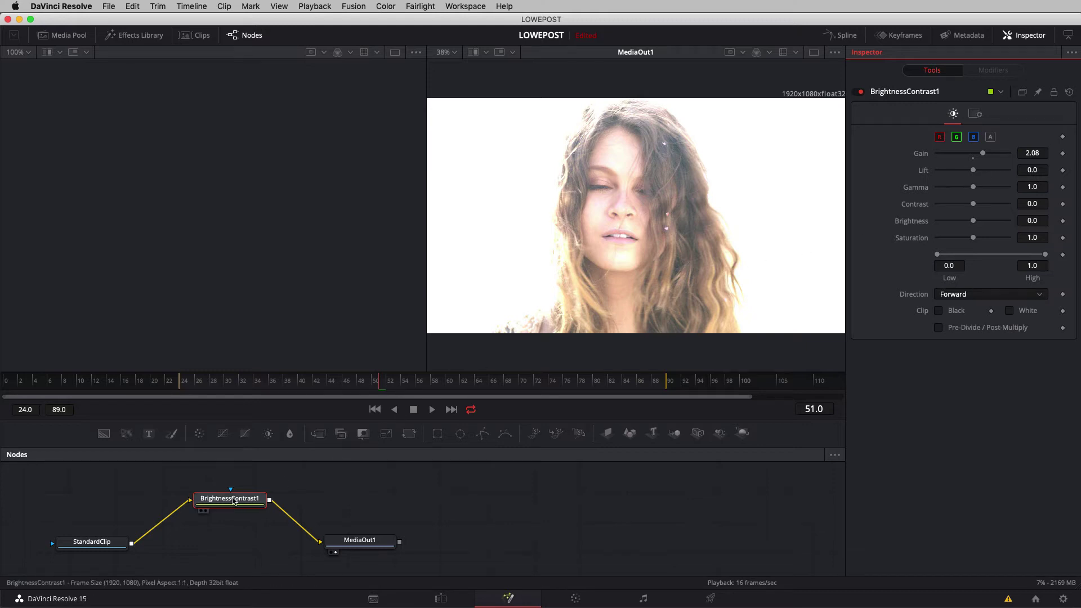
drag(233, 499, 253, 495)
key(Delete)
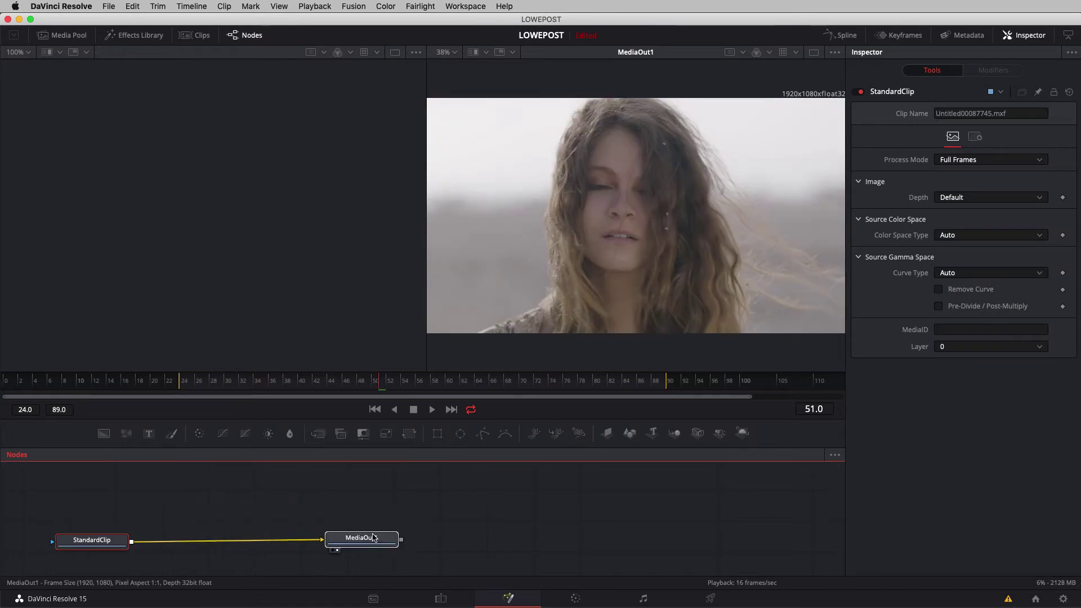
Reposition the StandardClip node and insert a Blur node between StandardClip and MediaOut1.
drag(81, 544, 131, 529)
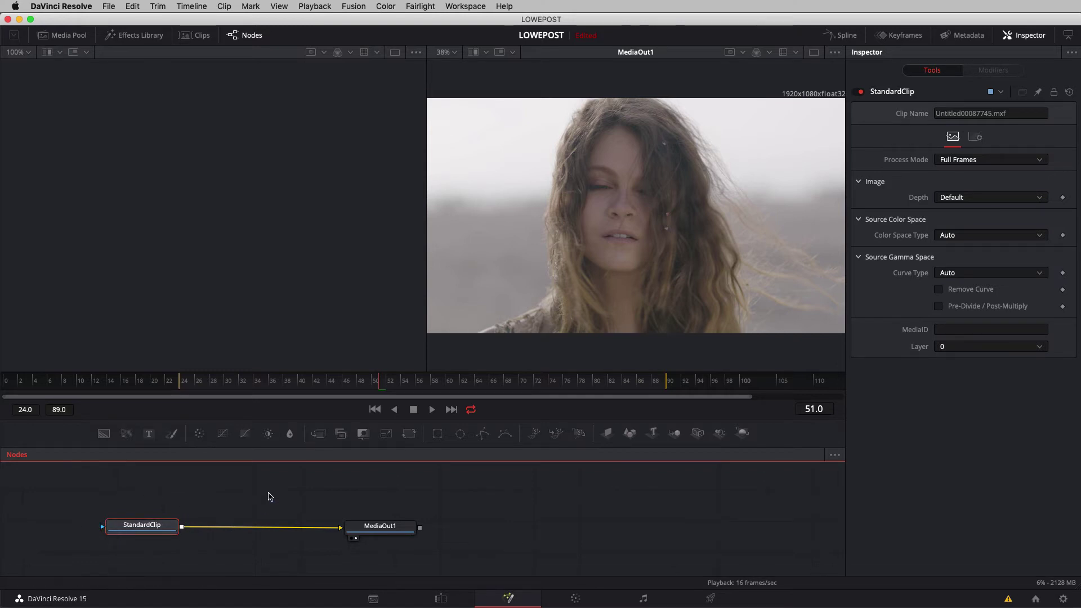
click(290, 435)
drag(232, 524, 269, 530)
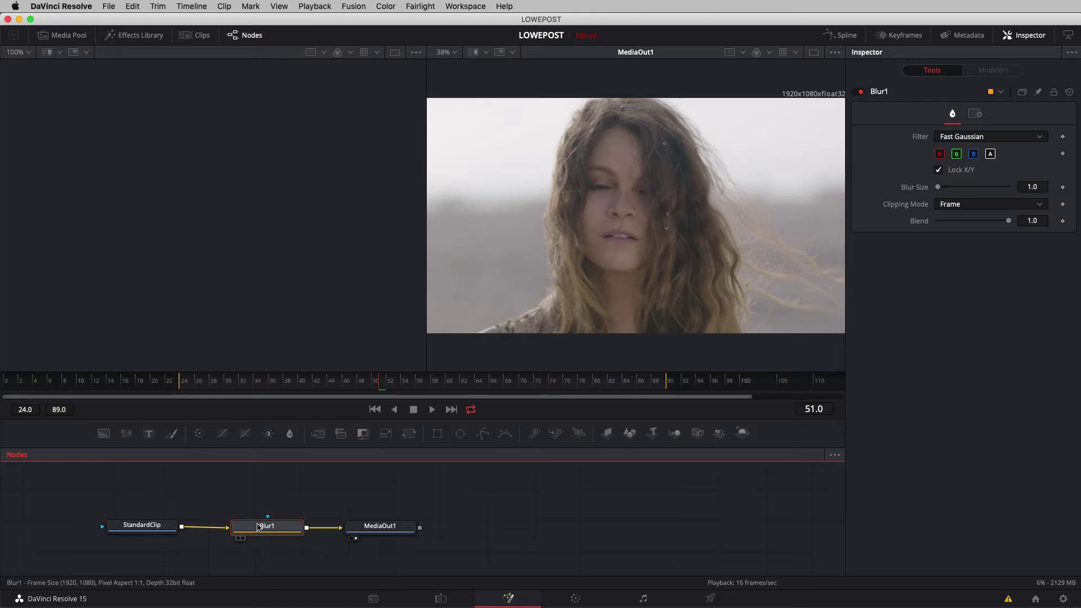
Set the Blur node's Blur Size to 0.0 and keyframe it at frame 34.
drag(377, 384, 257, 390)
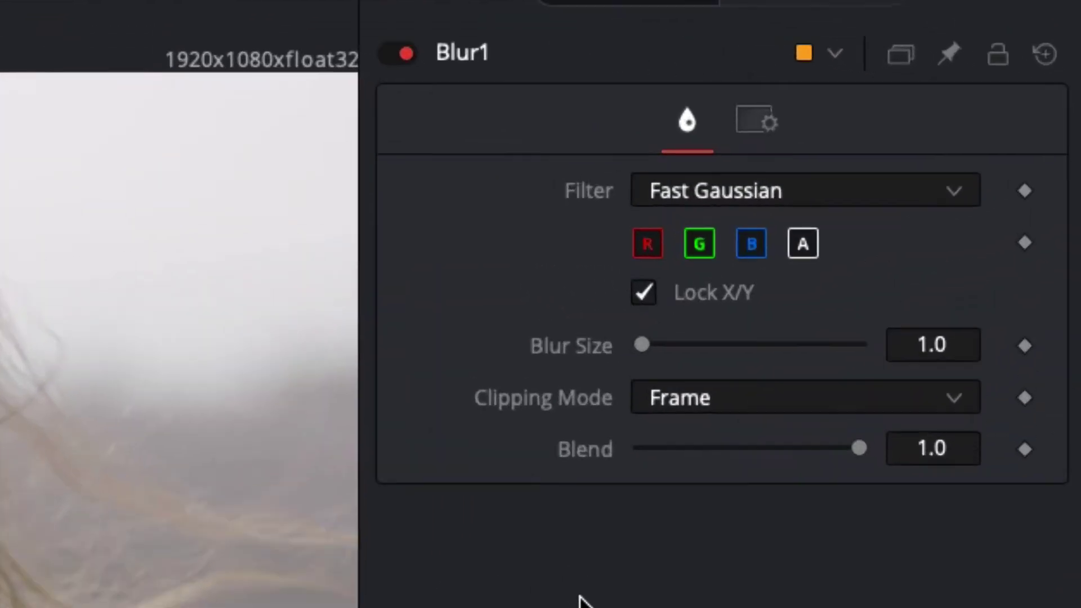
drag(642, 341, 626, 343)
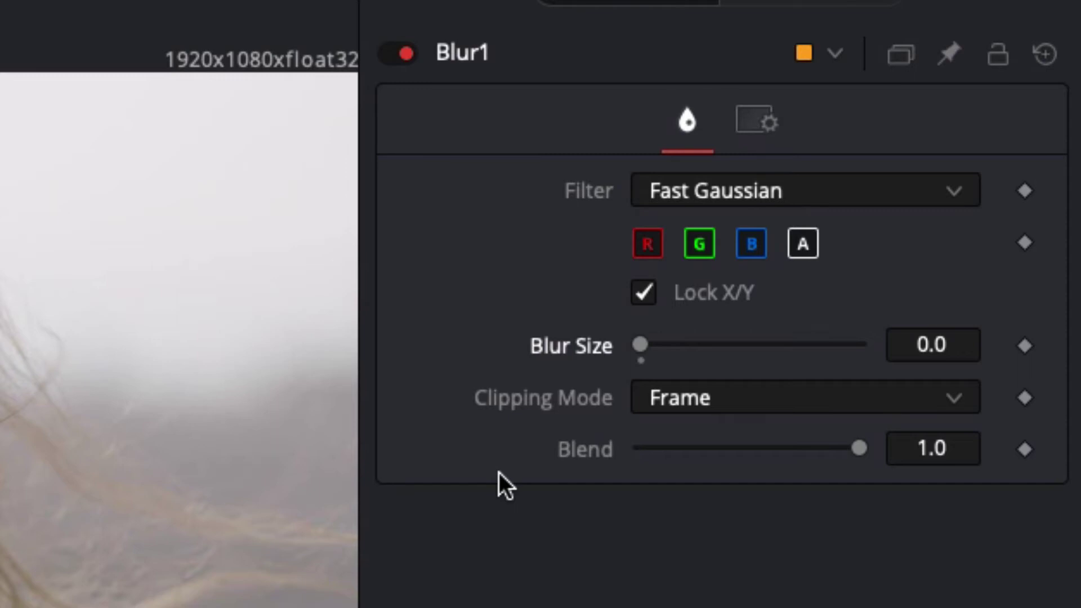
click(1023, 345)
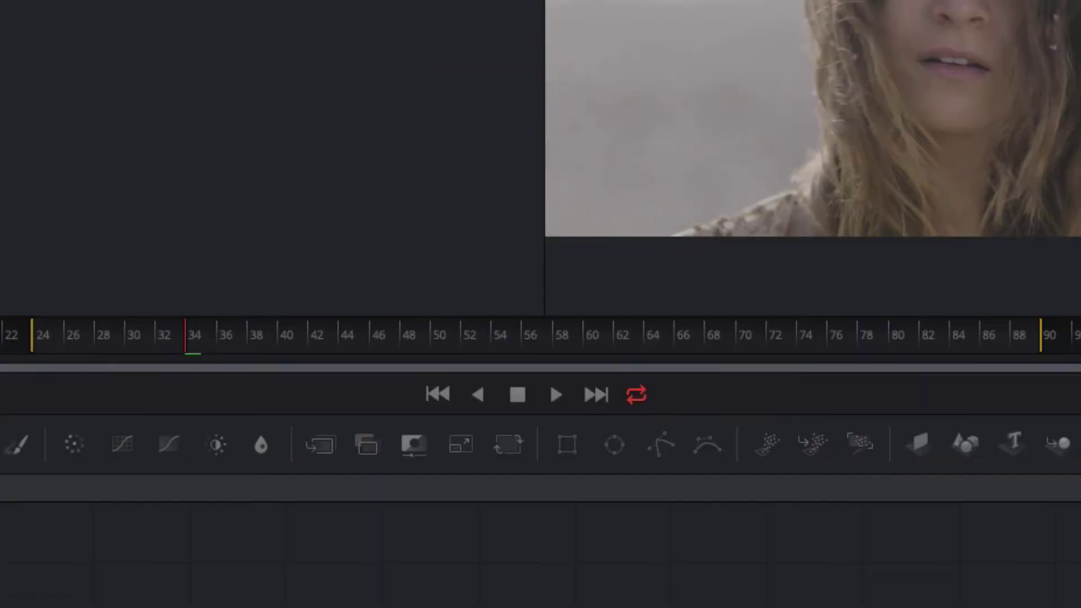
drag(418, 338, 606, 333)
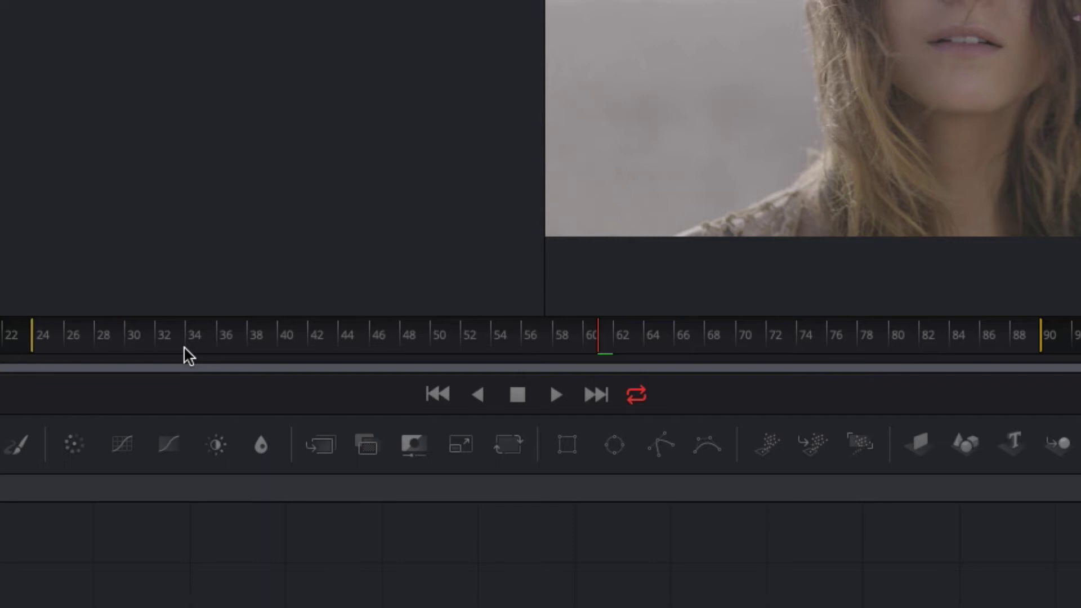
click(185, 338)
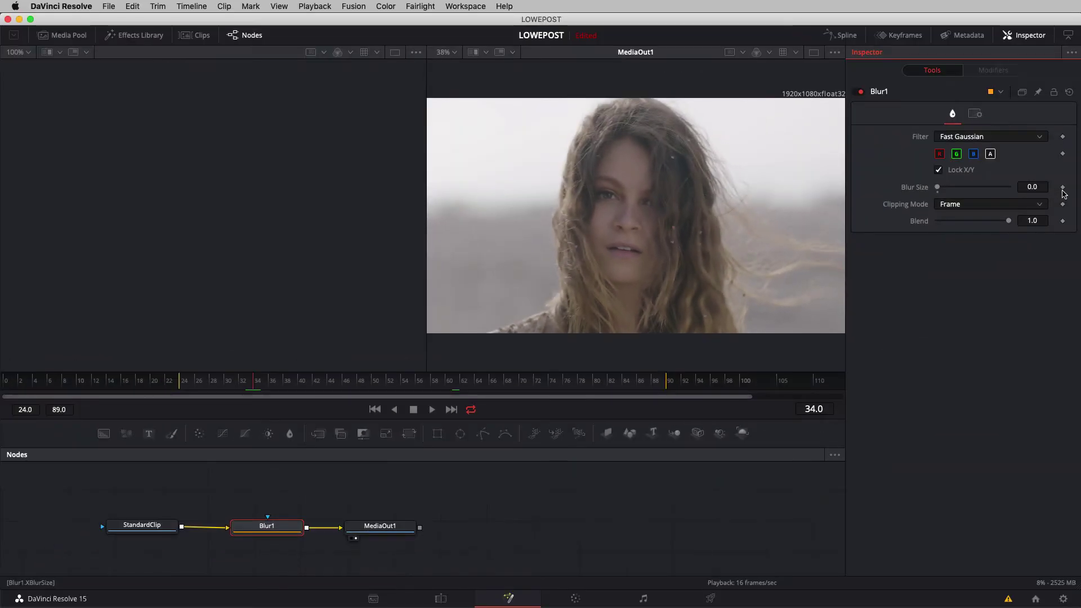
click(1062, 188)
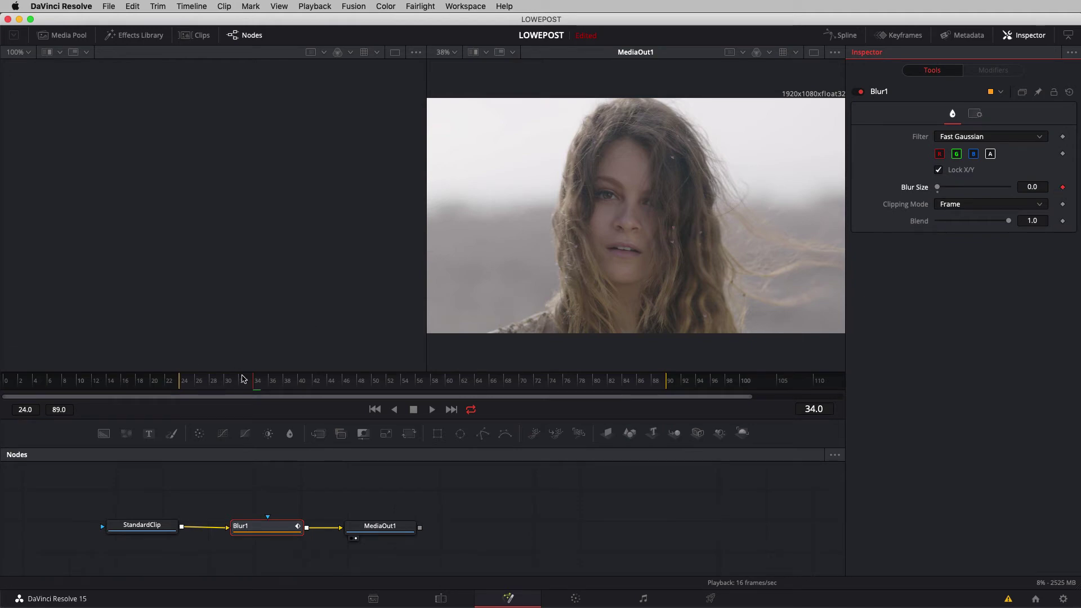
Add a second Blur Size keyframe at frame 74 with a value of 10.0.
click(282, 381)
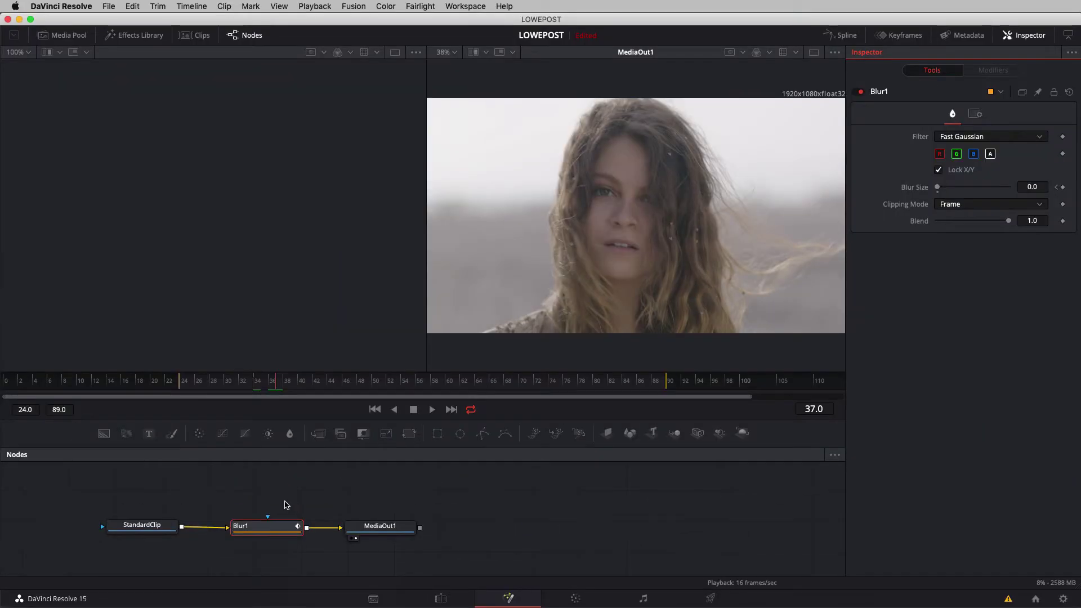
click(550, 383)
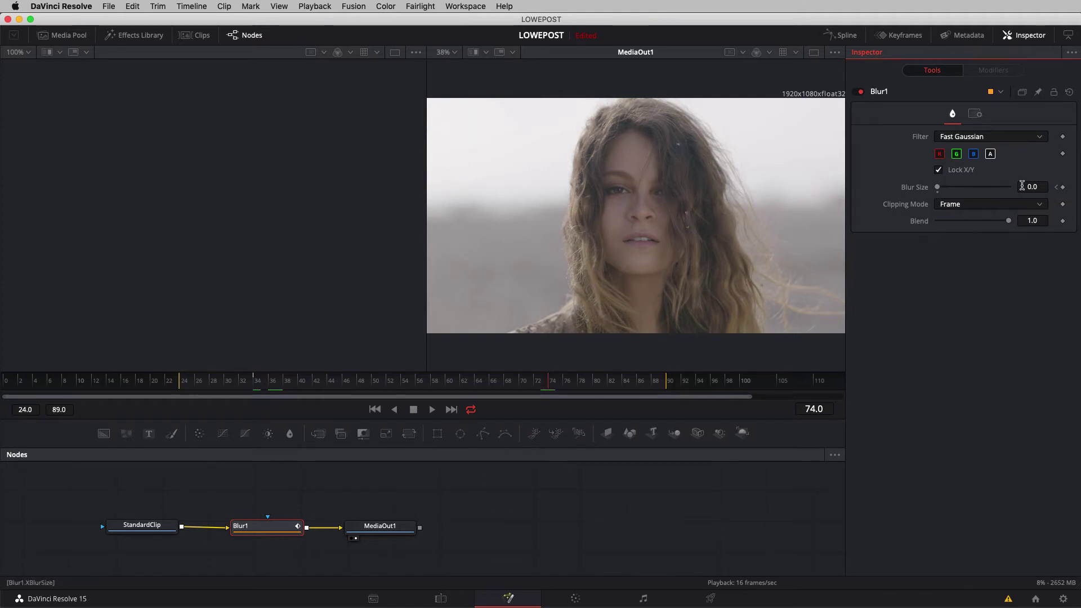
drag(938, 188, 949, 188)
key(super+z)
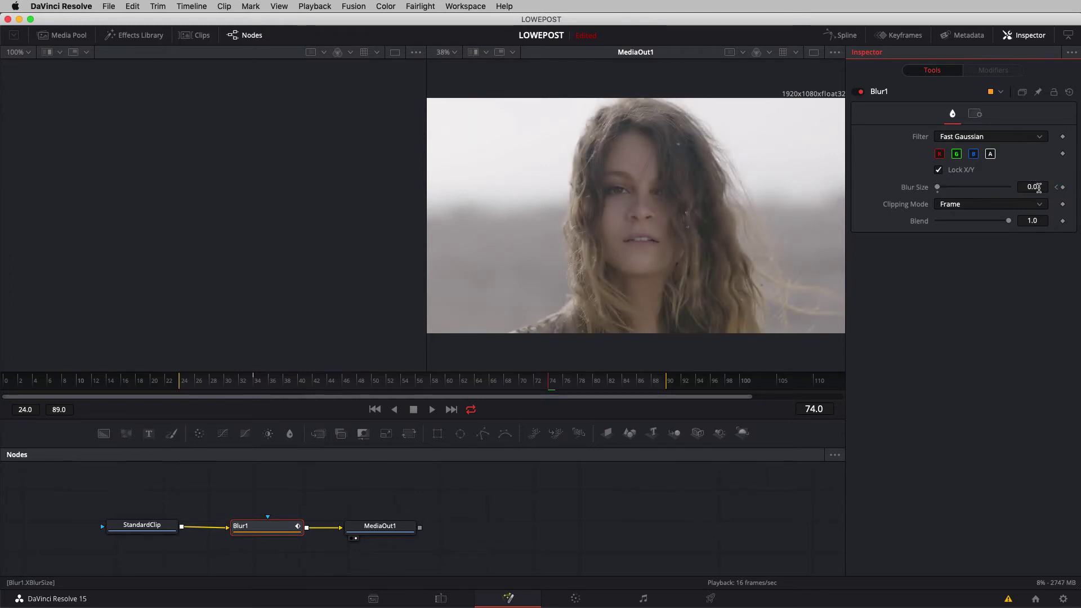
click(1039, 188)
key(super+a)
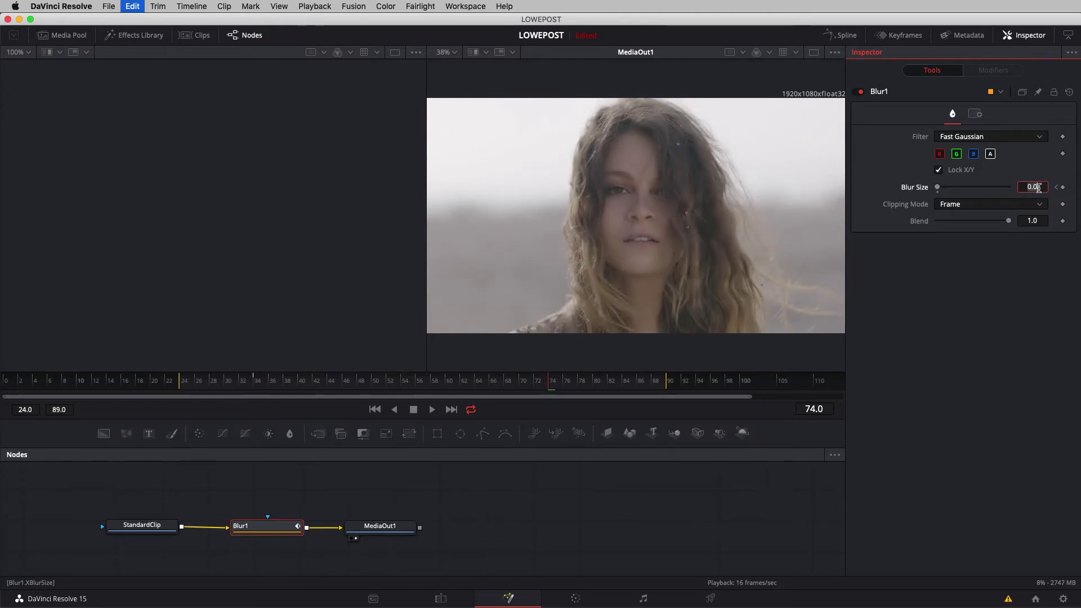
text(10)
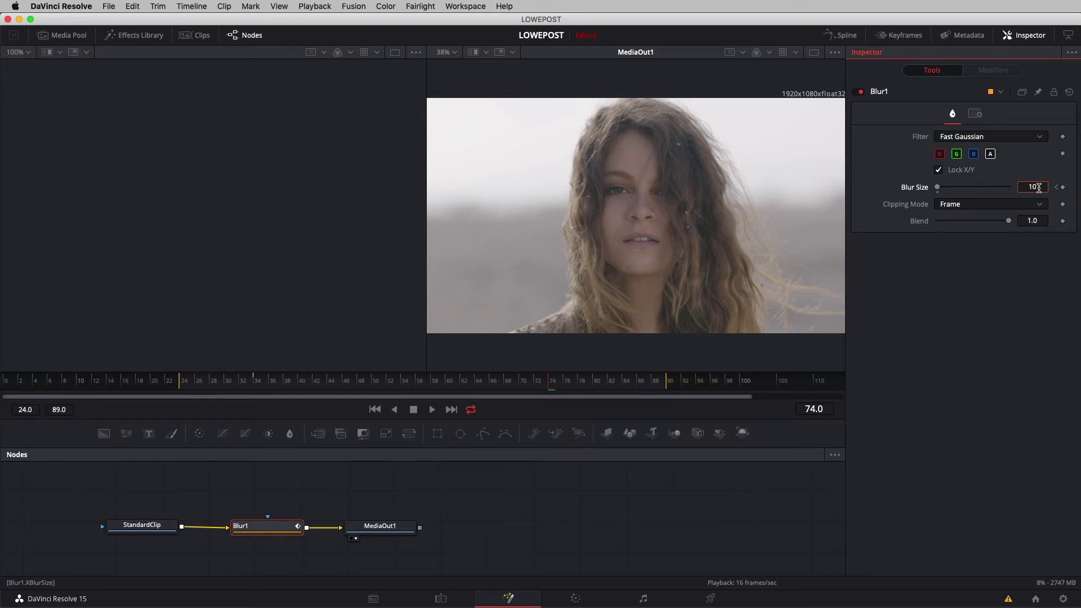
key(Tab)
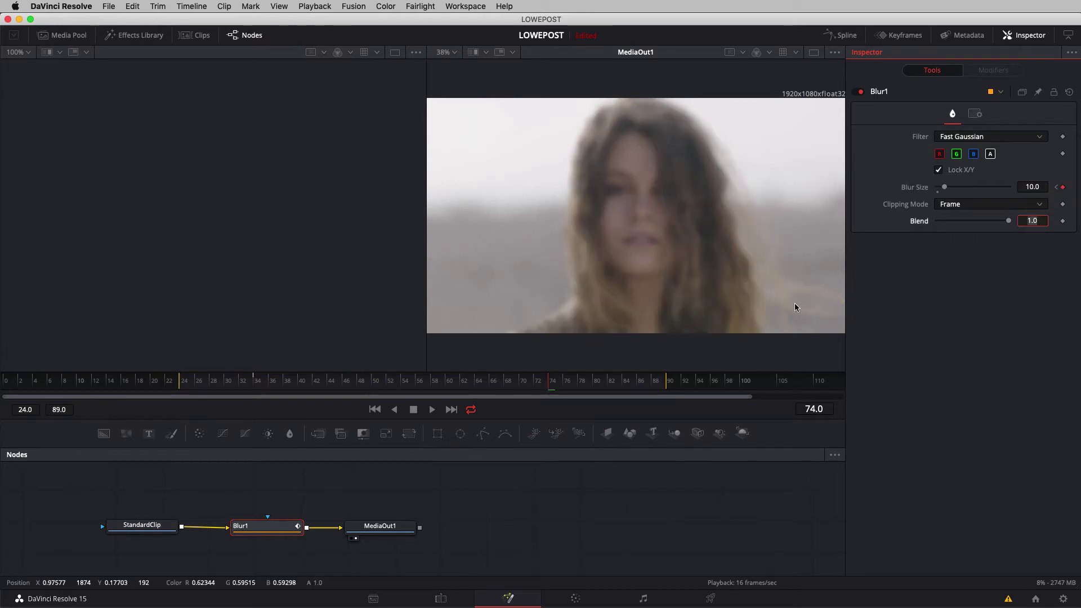
Scrub through the blur animation and jump between the Blur Size keyframes at frames 34 and 74.
click(521, 384)
click(483, 384)
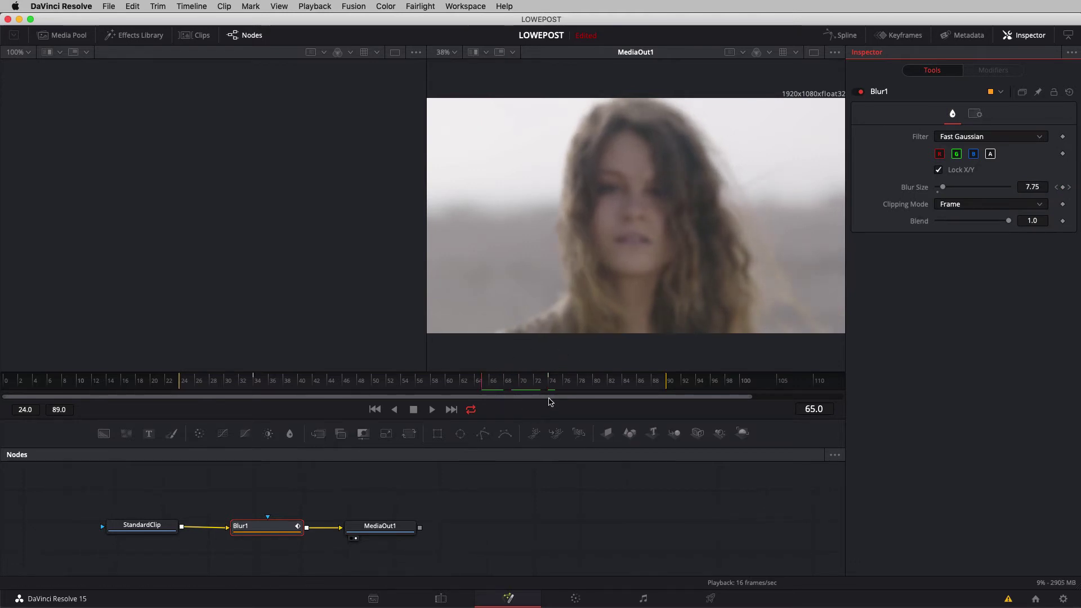
drag(481, 382, 561, 397)
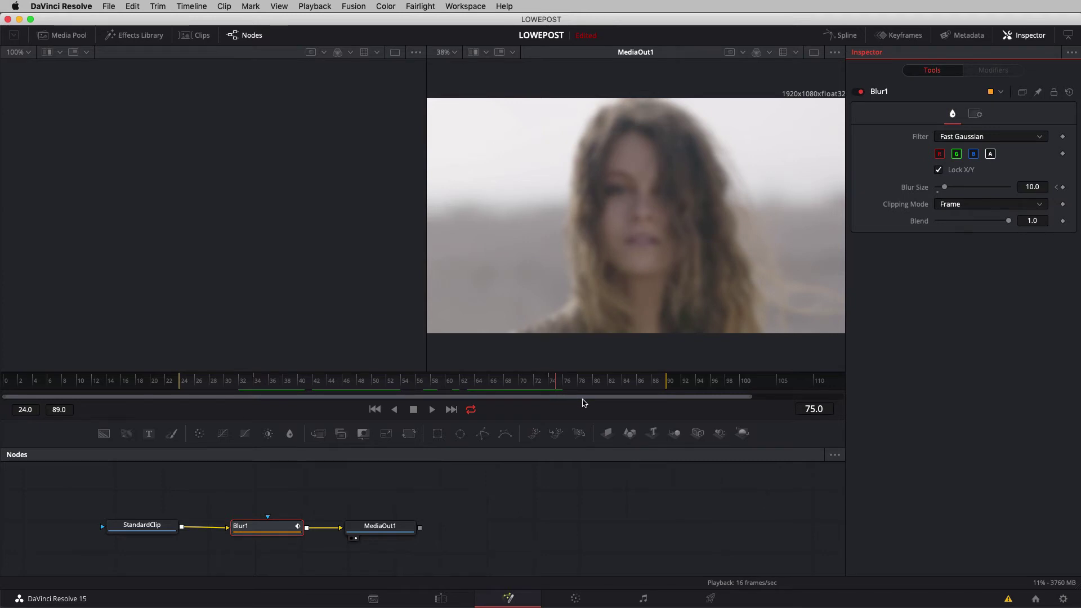
click(1058, 188)
key(Left)
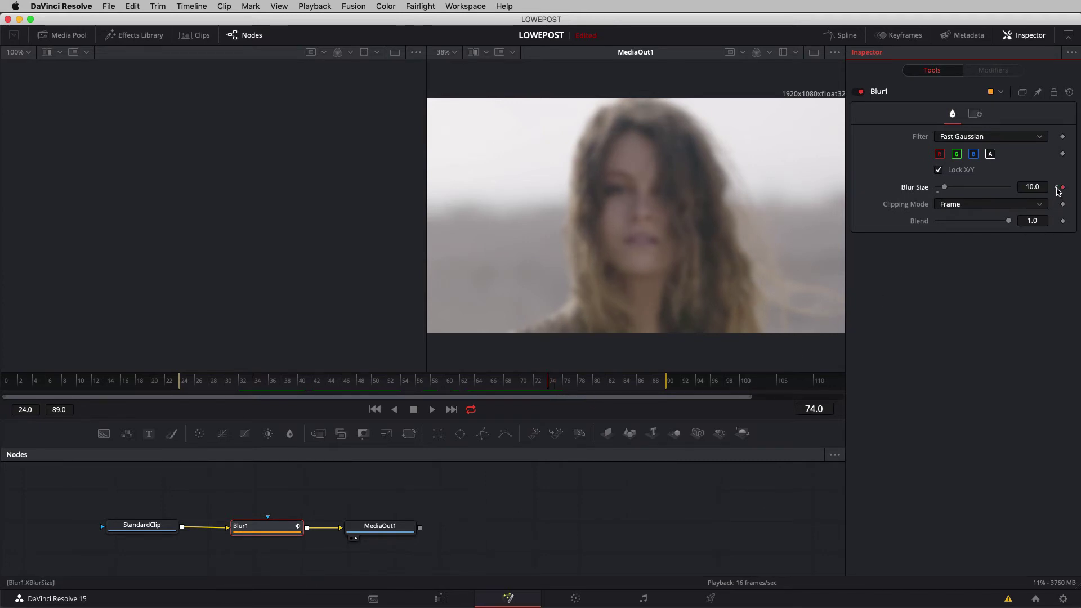
click(1057, 188)
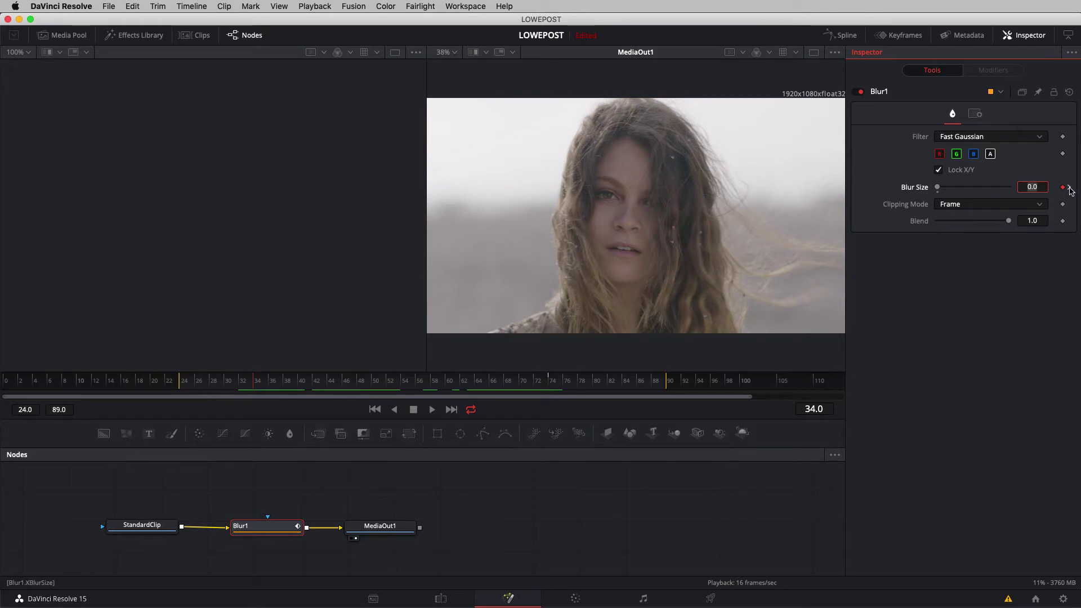
click(1070, 188)
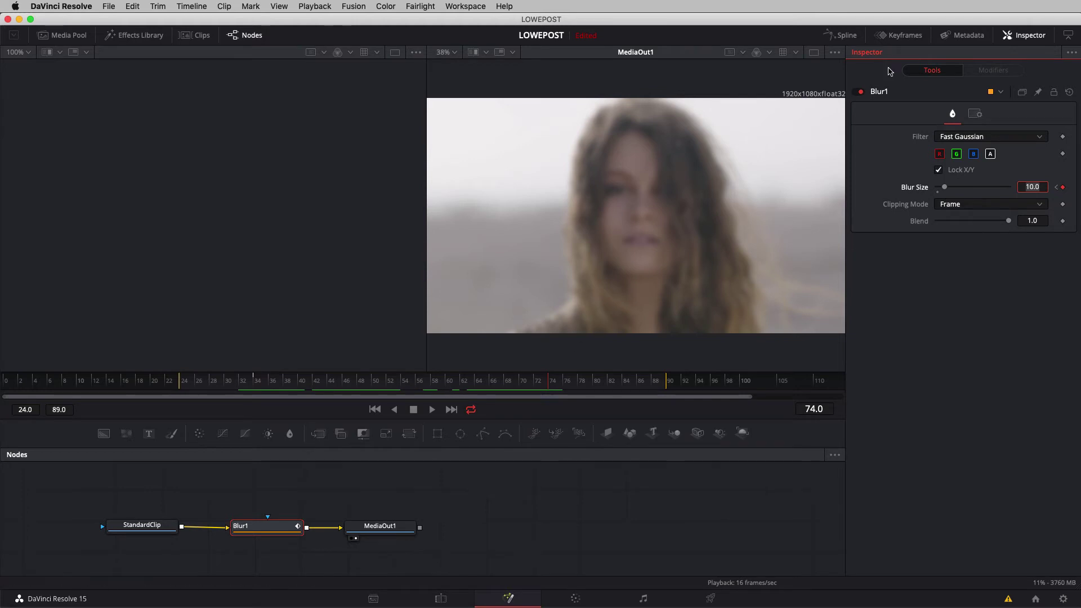
Show the Keyframes editor, enlarge it vertically and horizontally, and shift all three nodes to make room for it.
click(901, 35)
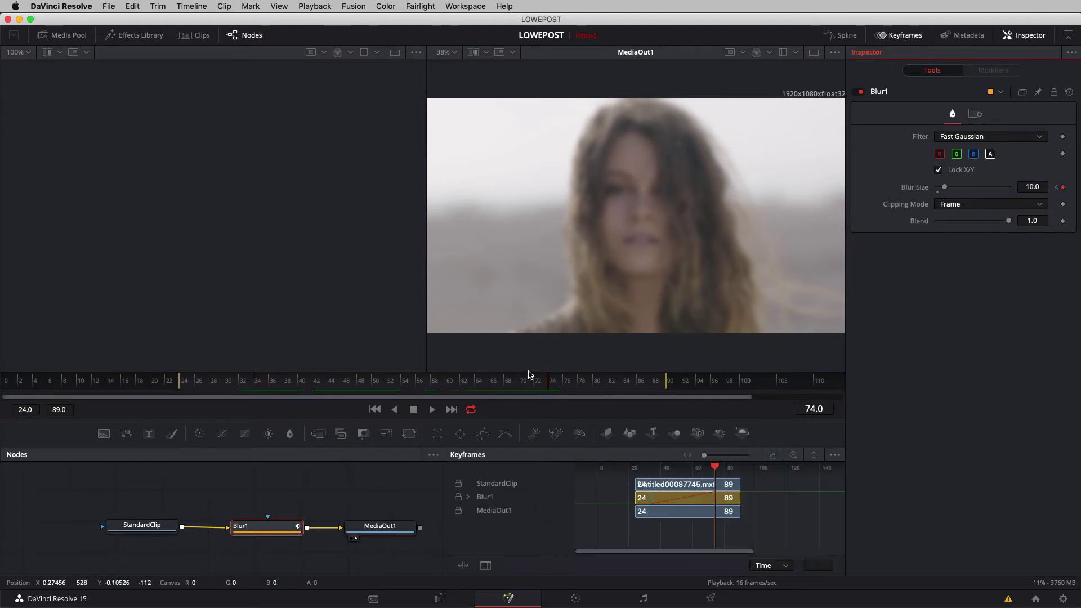
drag(518, 418, 530, 318)
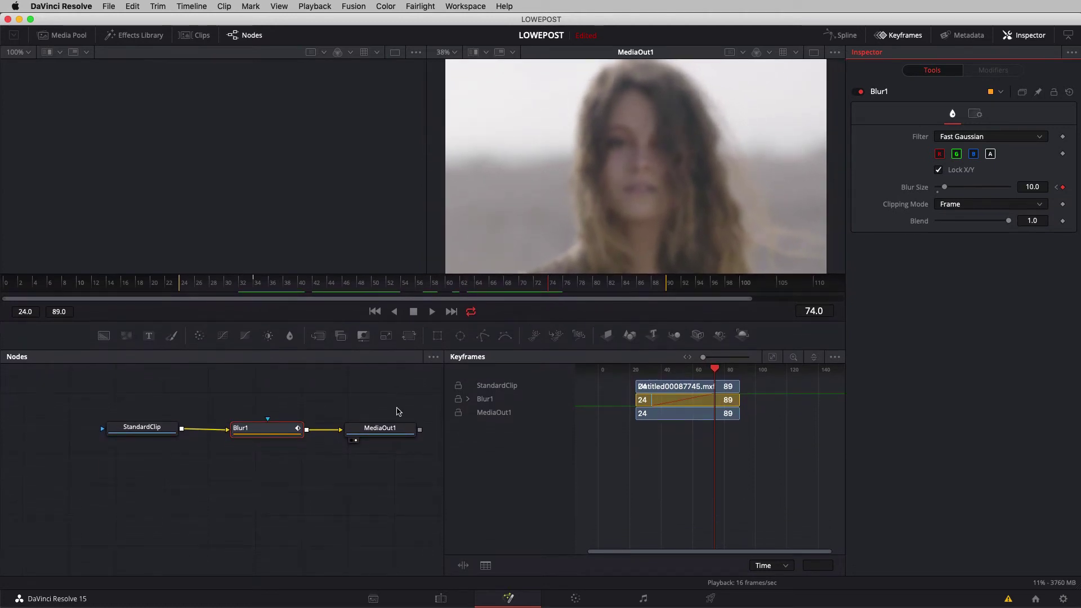
drag(397, 406, 151, 482)
drag(412, 425, 333, 442)
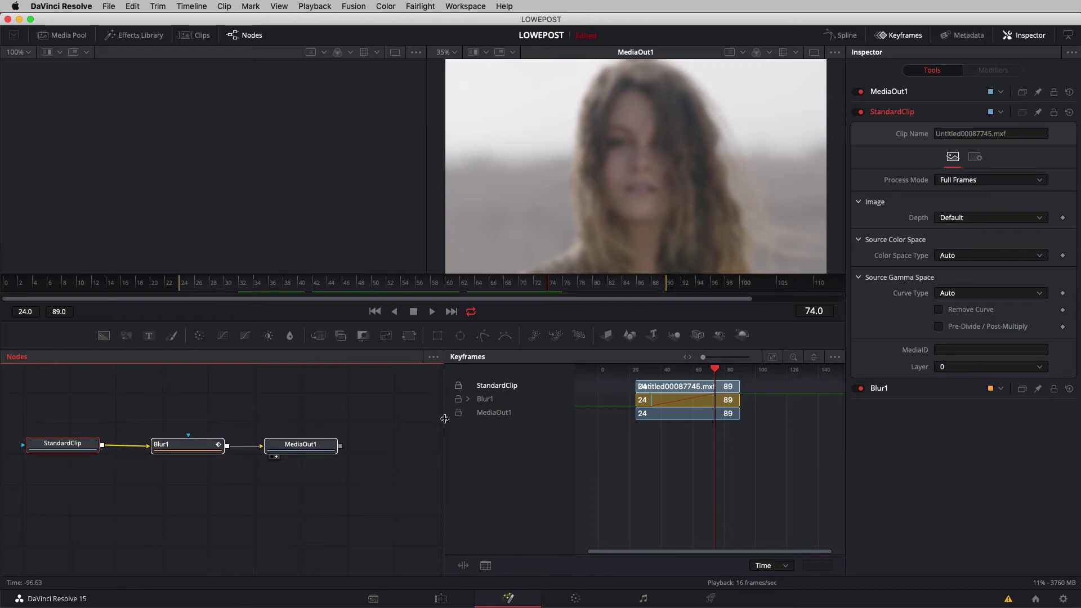
drag(444, 420, 387, 431)
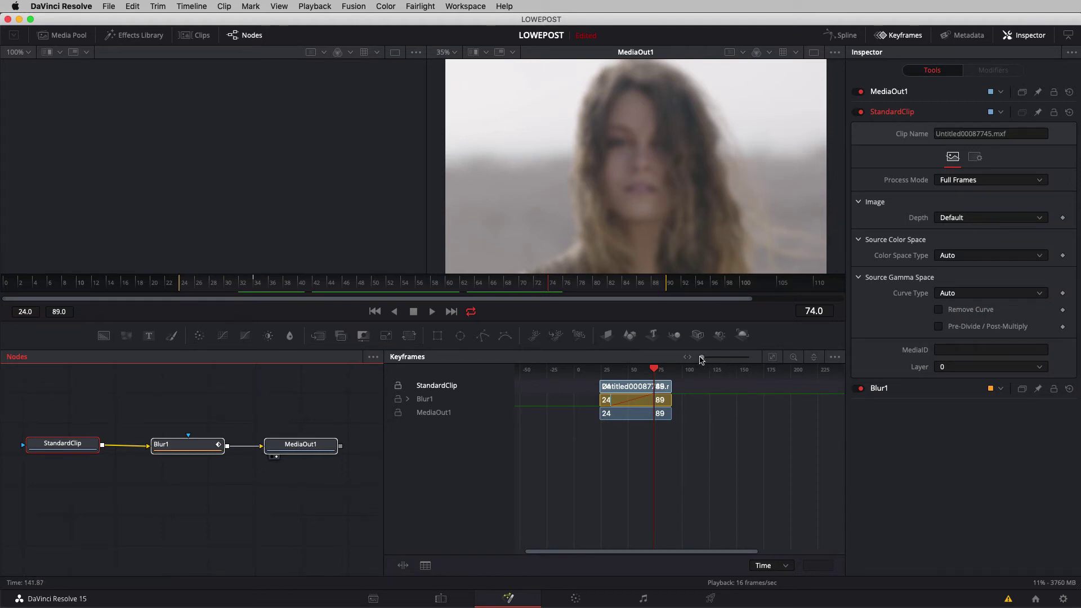
Fit the full clip range in the Keyframes editor and expand Blur1 to show its BlurSize track.
drag(701, 358, 704, 360)
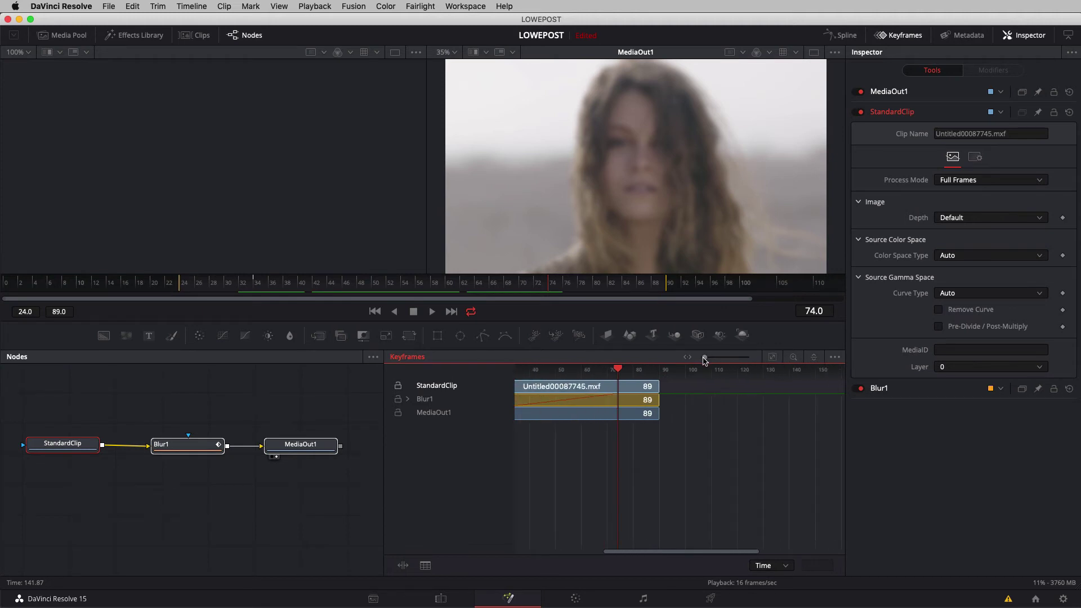
click(772, 358)
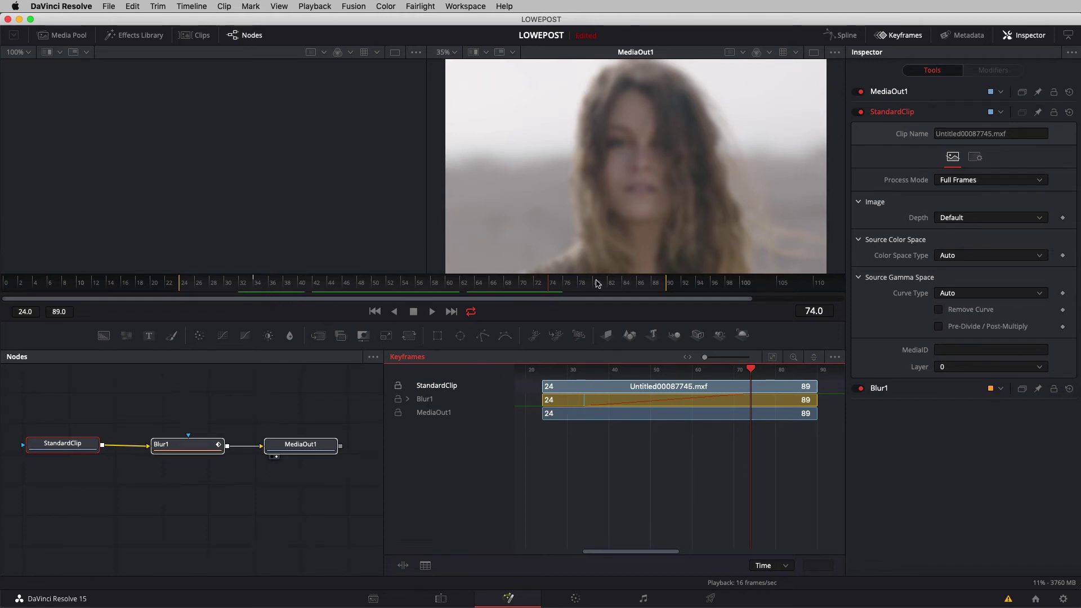
click(521, 283)
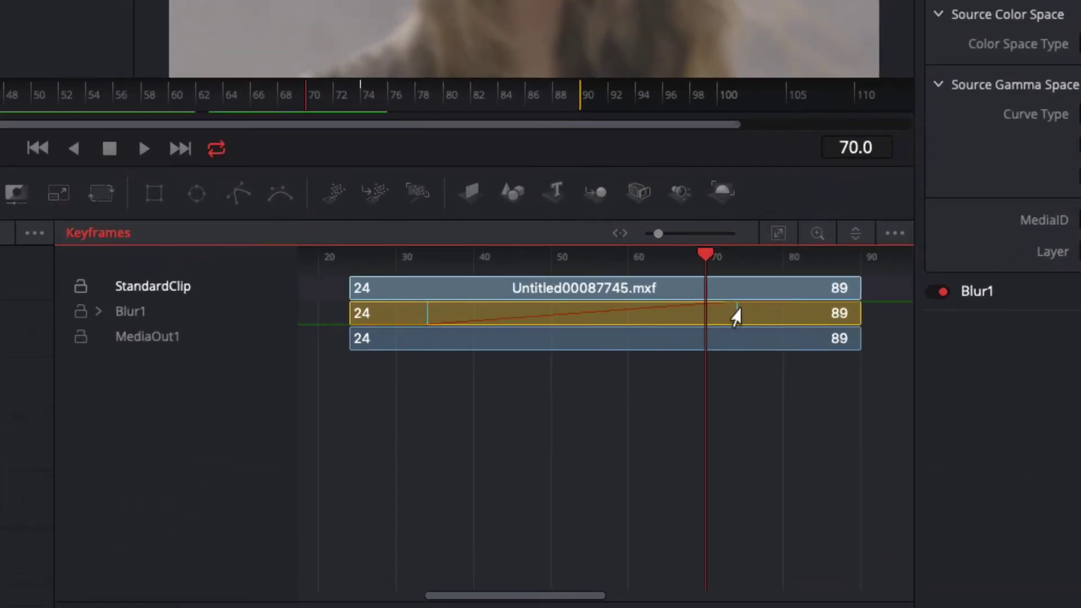
click(98, 313)
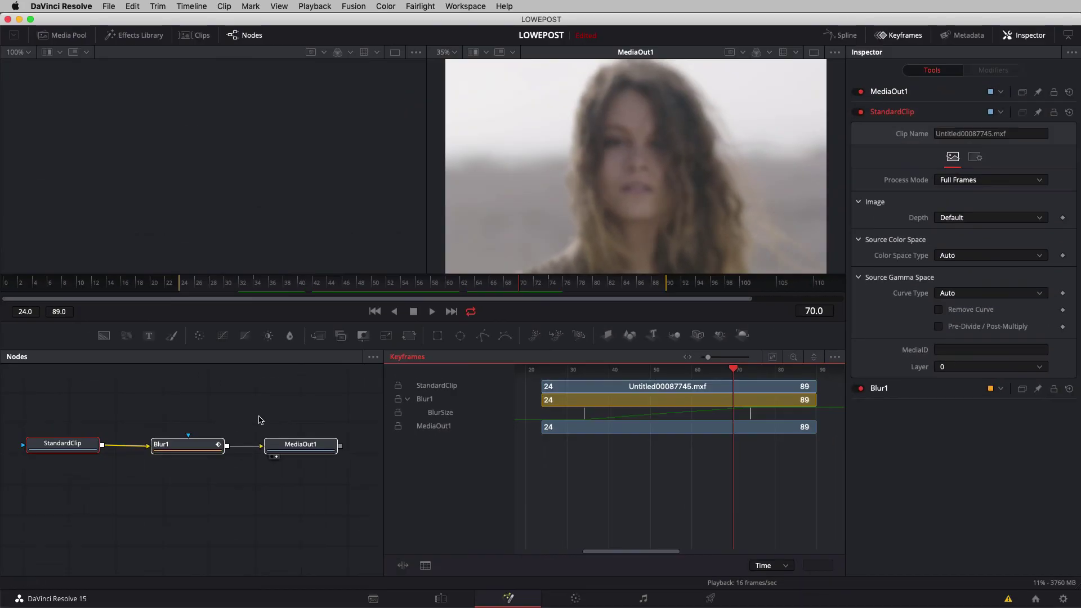
Select the Blur1 node and move its first BlurSize keyframe to frame 39 in the Keyframes editor.
click(191, 445)
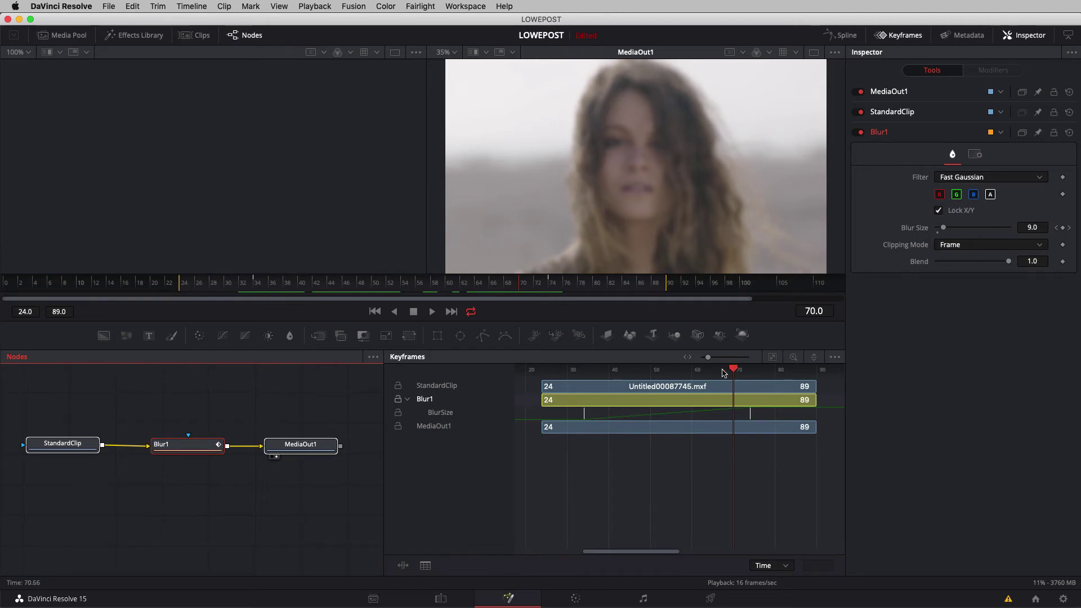
drag(723, 373, 605, 374)
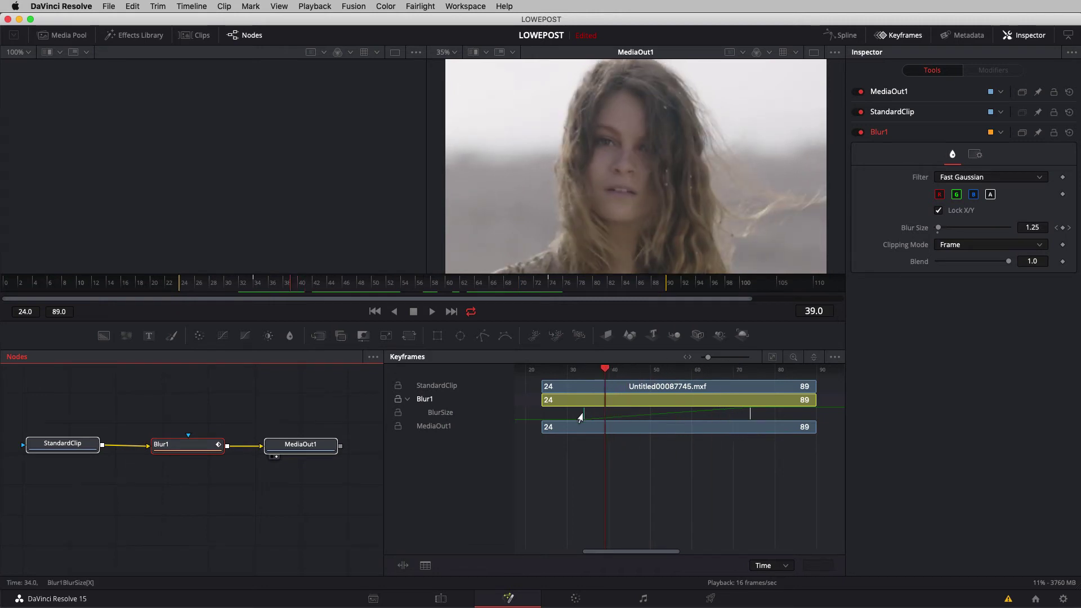
mouse_move(582, 417)
mouse_down()
mouse_move(731, 417)
mouse_move(559, 416)
mouse_move(645, 416)
mouse_move(571, 417)
mouse_move(625, 417)
mouse_up()
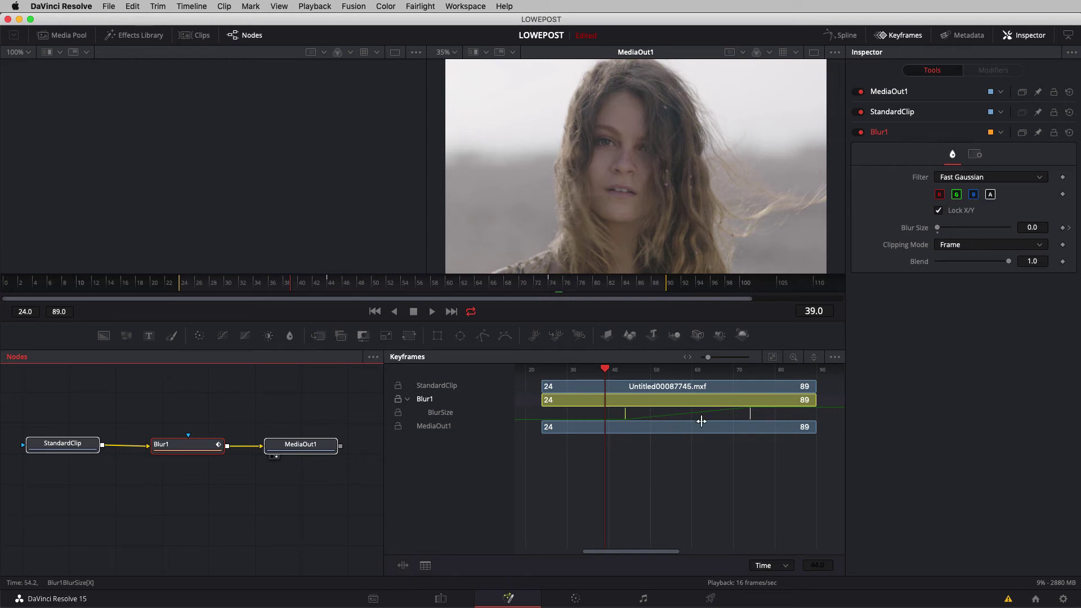
mouse_move(750, 420)
mouse_down()
mouse_move(787, 420)
mouse_move(709, 421)
mouse_move(751, 422)
mouse_up()
drag(623, 417, 605, 419)
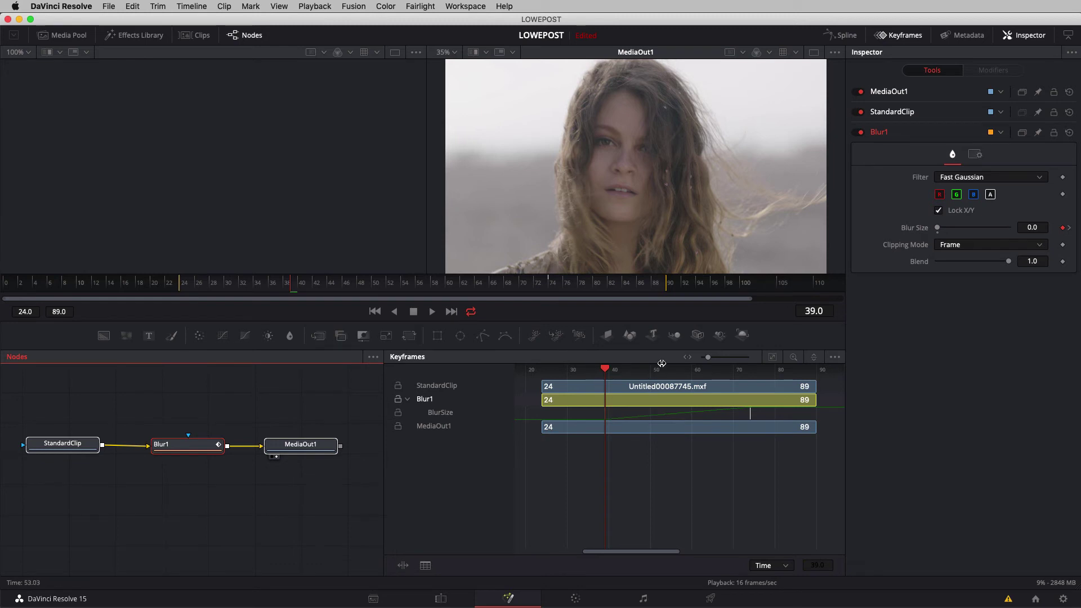
Add a Blur Size keyframe at frame 52 and duplicate it at frame 62.
drag(606, 369, 659, 378)
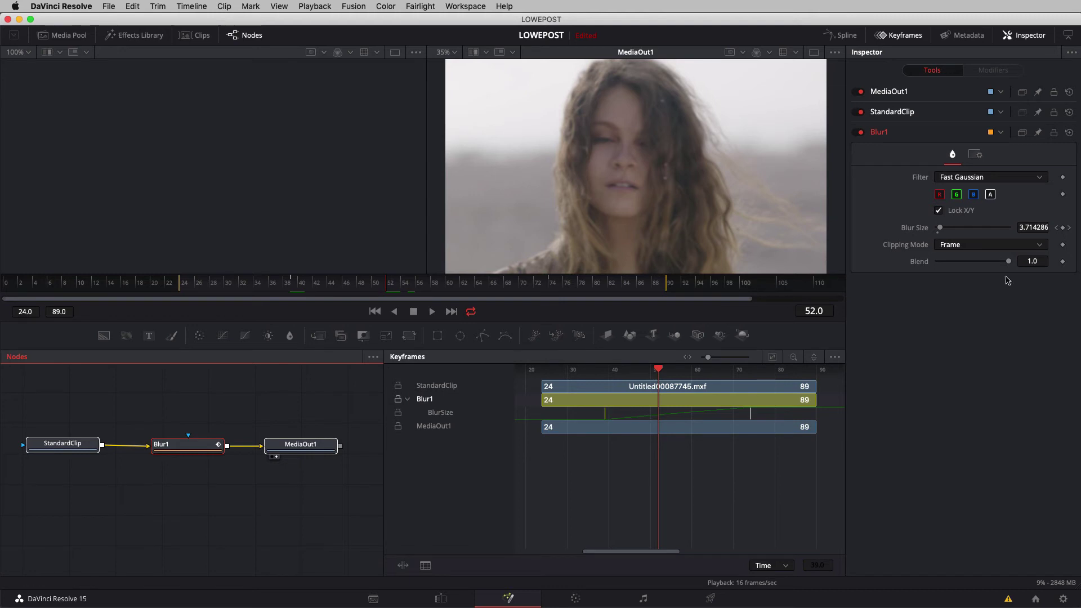
click(1063, 228)
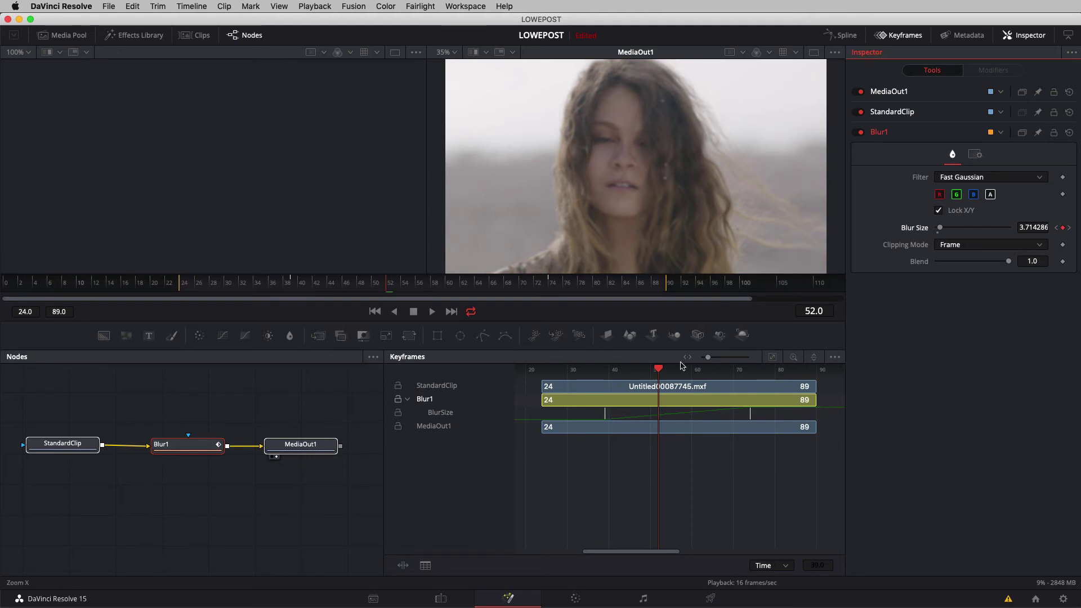
drag(661, 372, 700, 377)
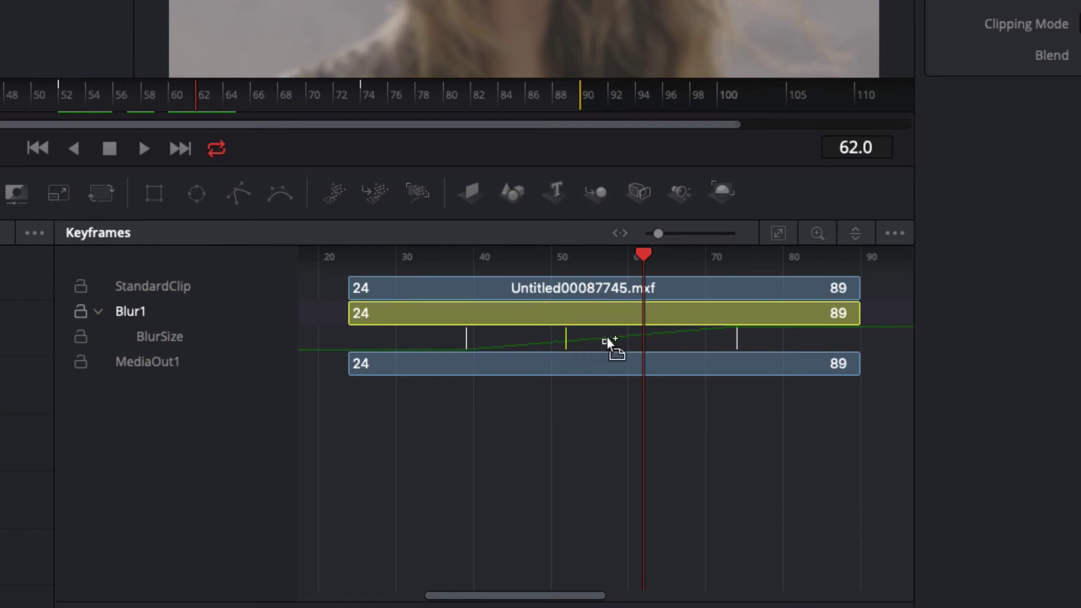
drag(643, 340, 643, 340)
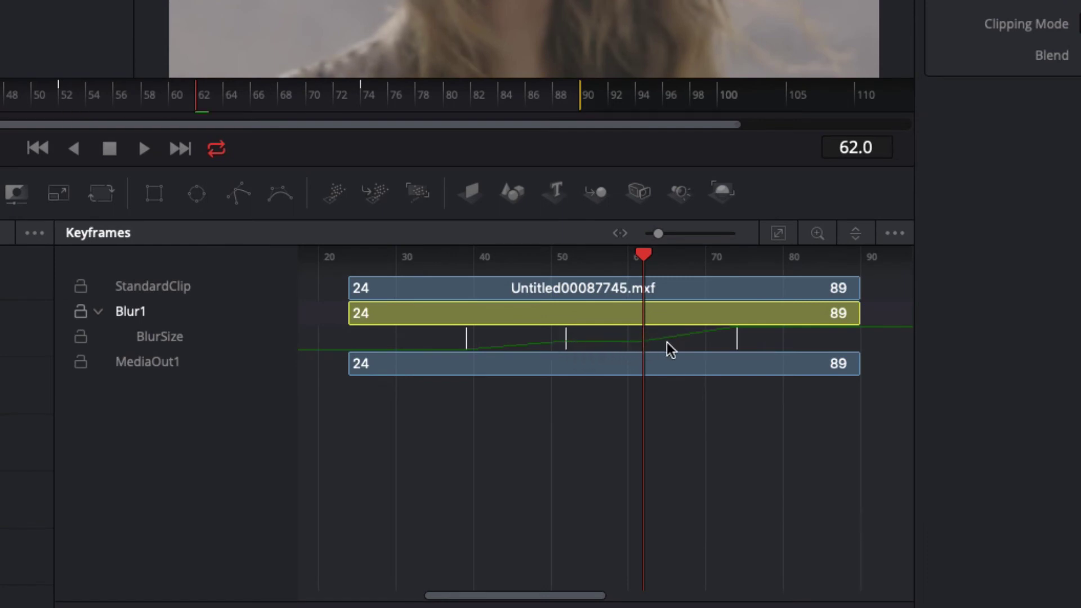
Scrub through the held blur section and remove the middle BlurSize keyframes at frames 52 and 62.
drag(644, 254, 684, 260)
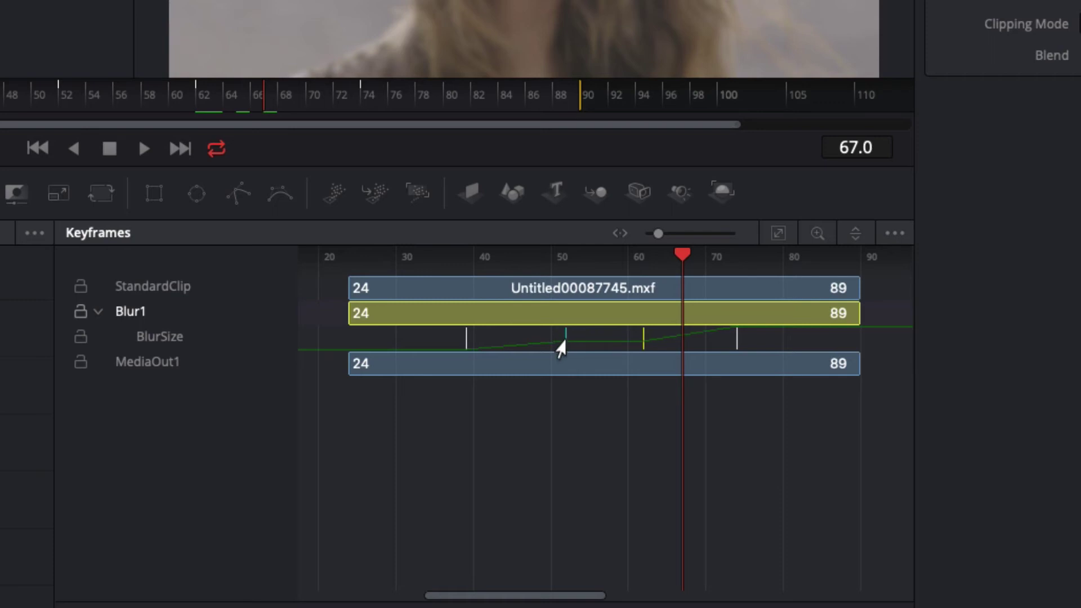
click(642, 340)
drag(683, 258, 755, 349)
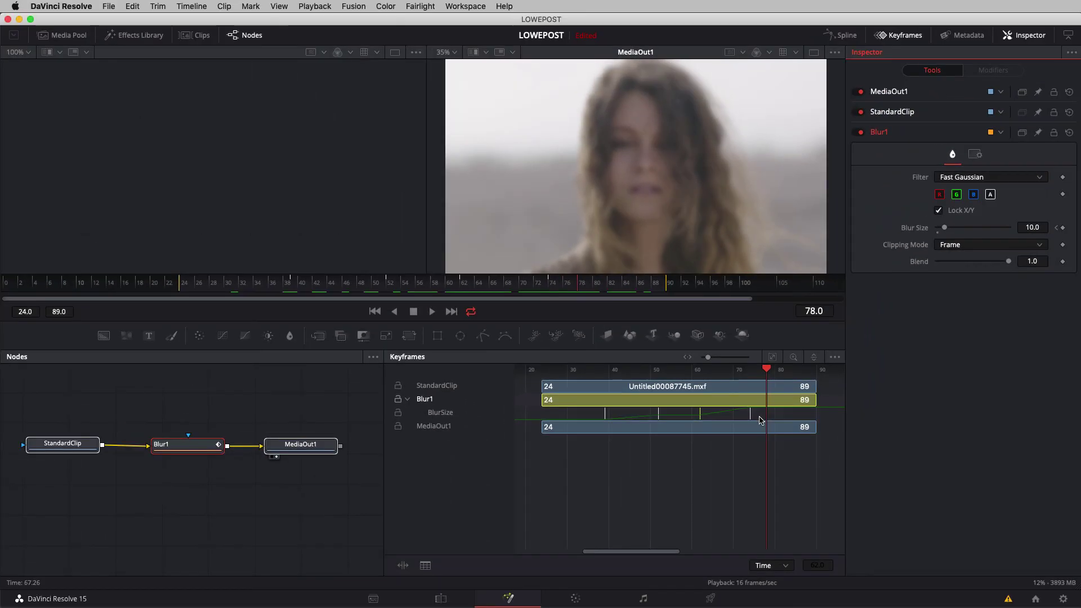
drag(760, 419, 699, 426)
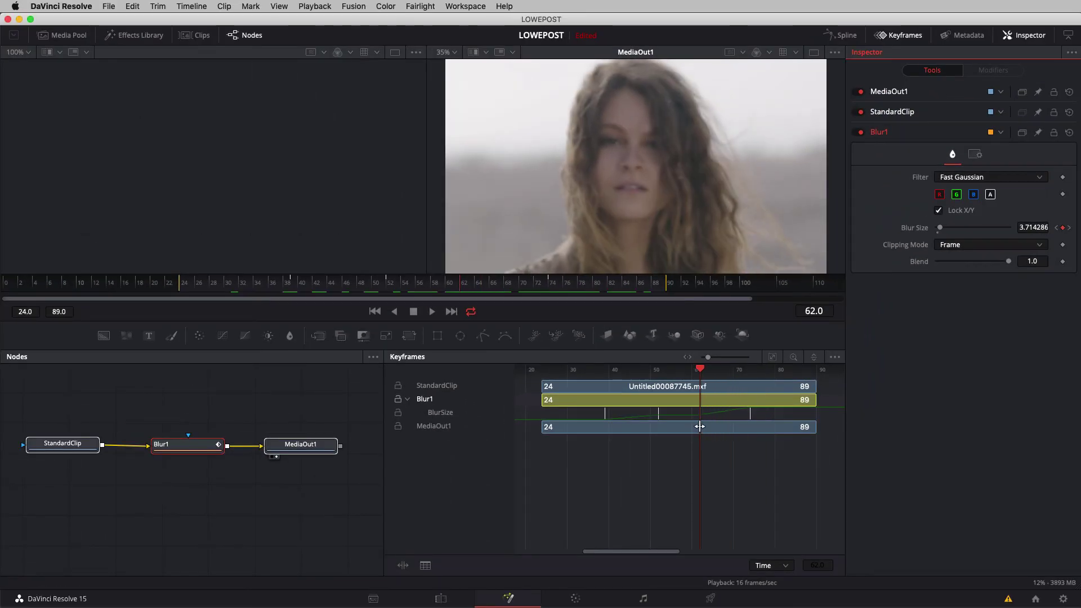
click(1056, 228)
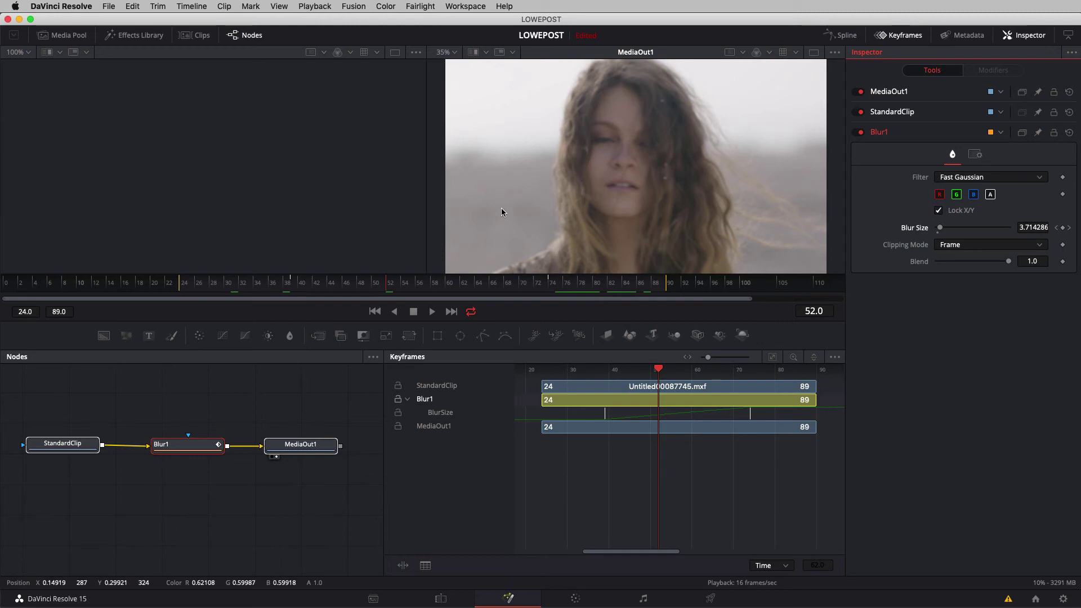
Hide the node graph, show a widened Spline editor beside the Keyframes editor, and display Blur1's Blur Size curve.
click(246, 36)
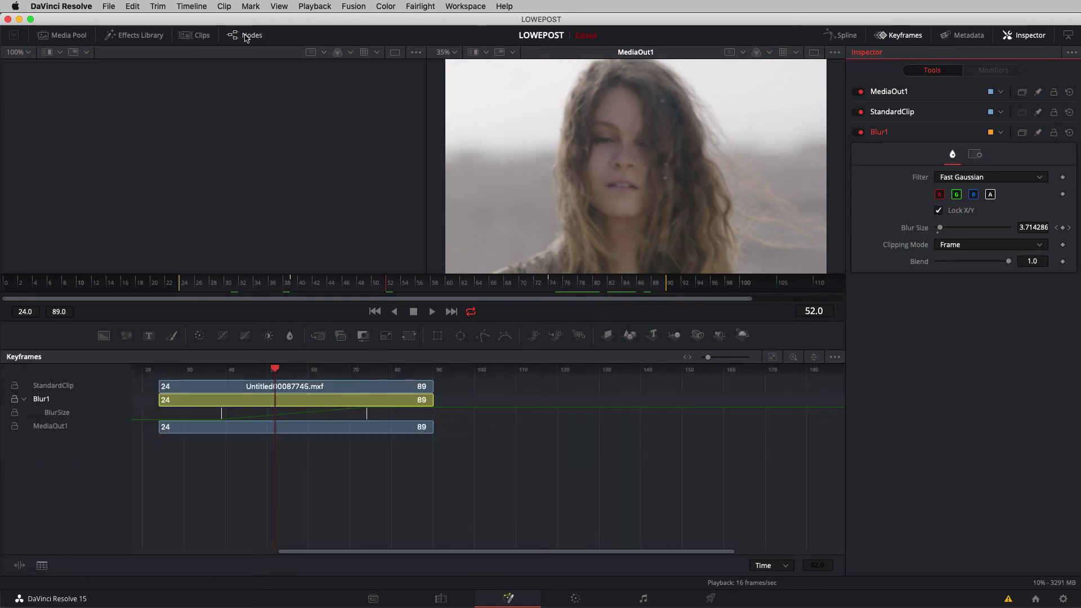
click(841, 35)
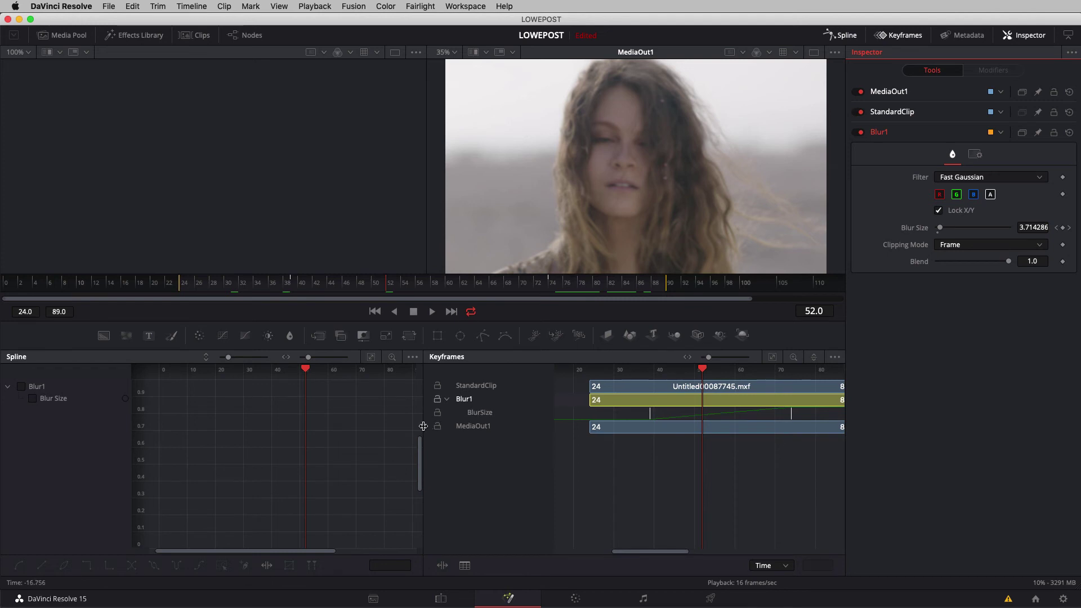
drag(424, 425, 456, 422)
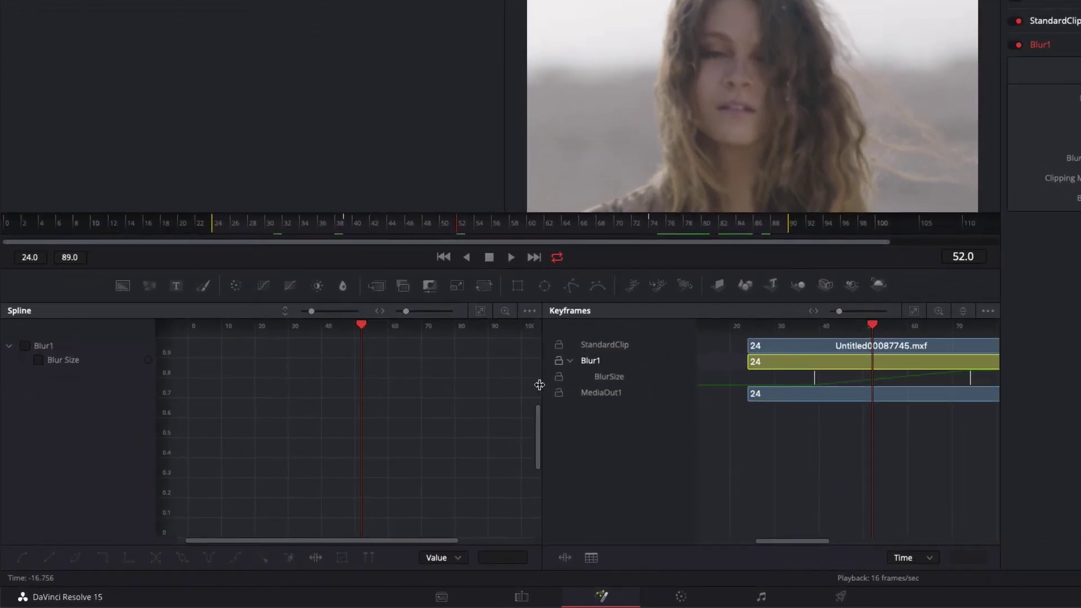
click(603, 376)
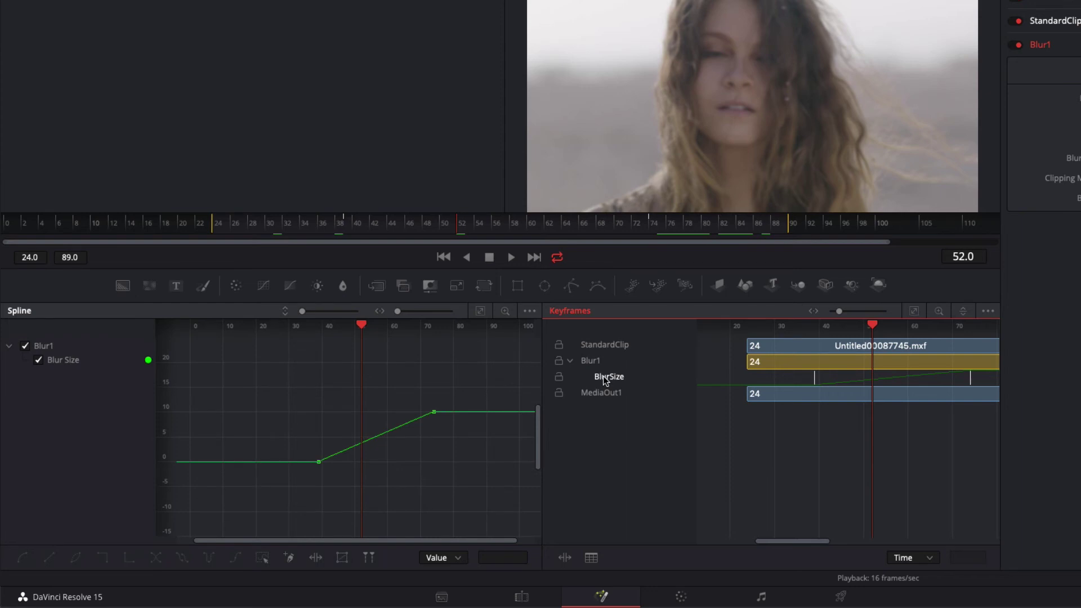
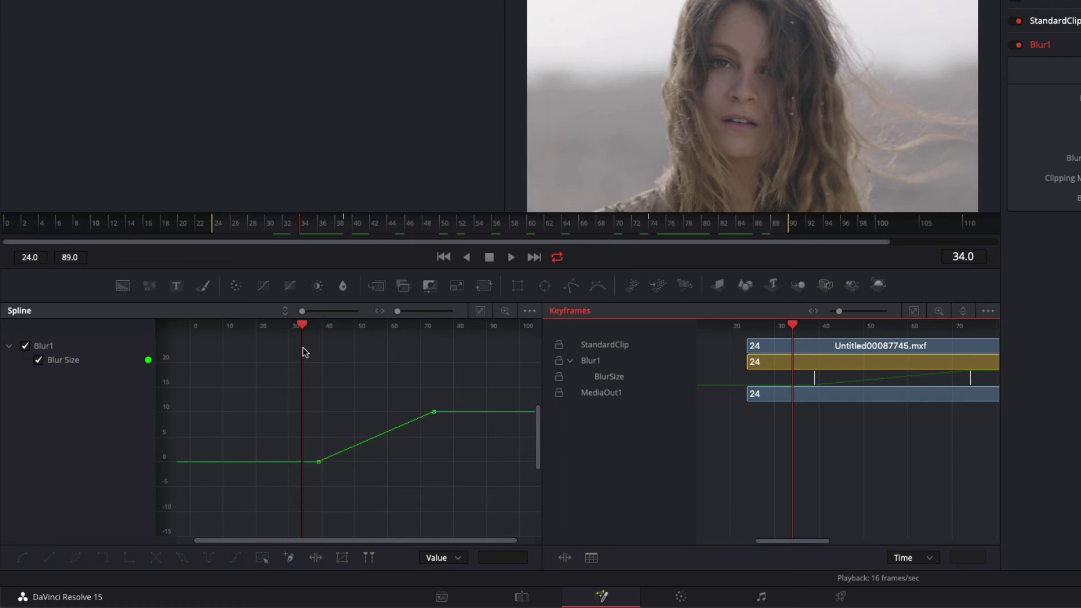
Bend the Blur Size curve by pulling the first keyframe's handle steeply upward, and reset the segment to linear.
click(433, 411)
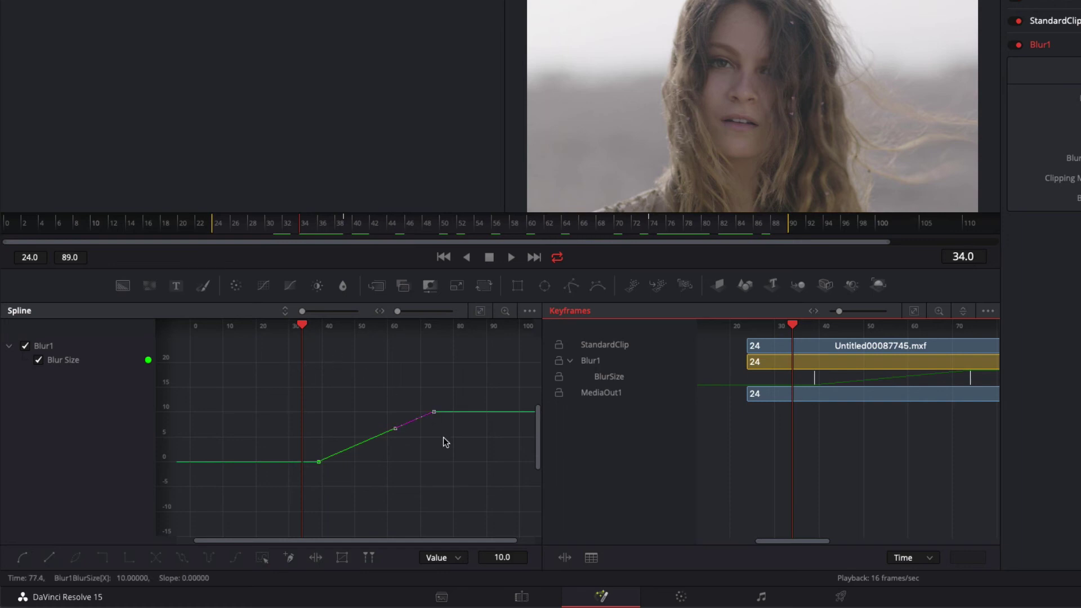
click(318, 462)
drag(353, 448, 314, 405)
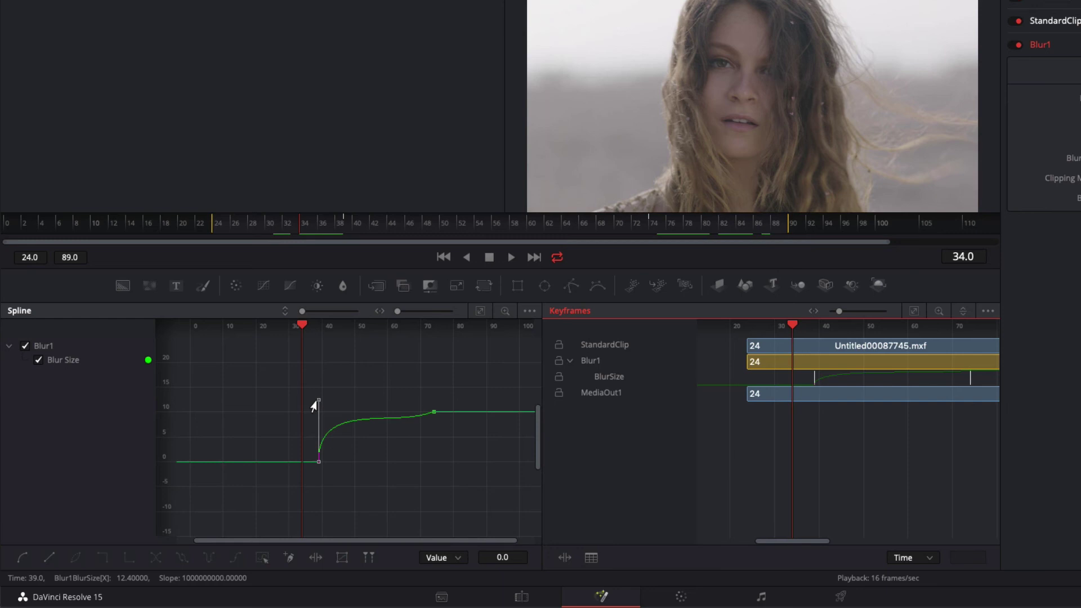
key(shift+l)
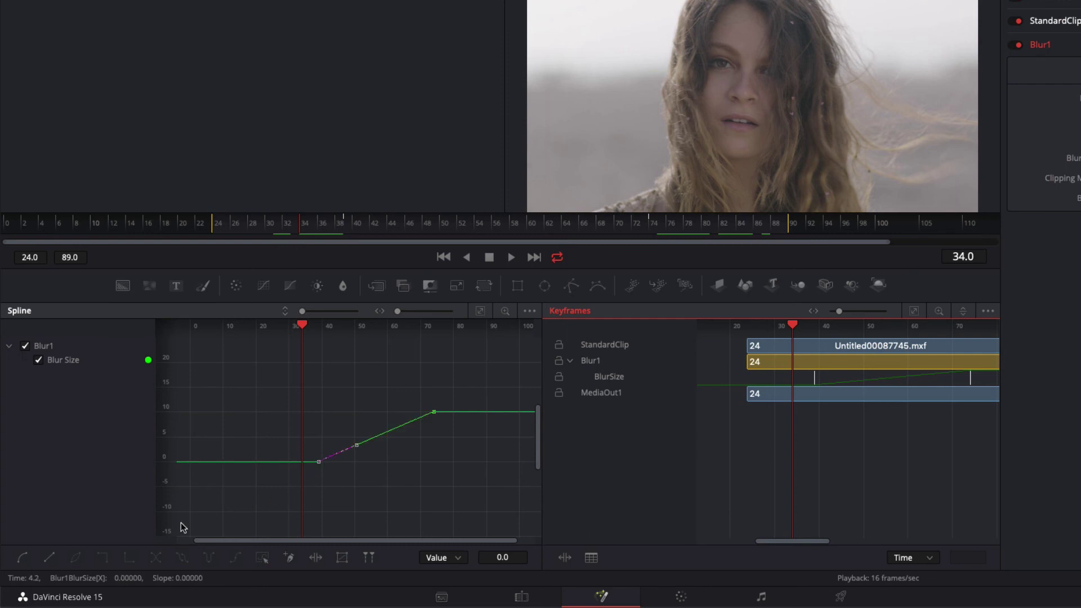
Try Smooth interpolation on the first and last Blur Size keyframes, and return the curve to linear.
click(20, 558)
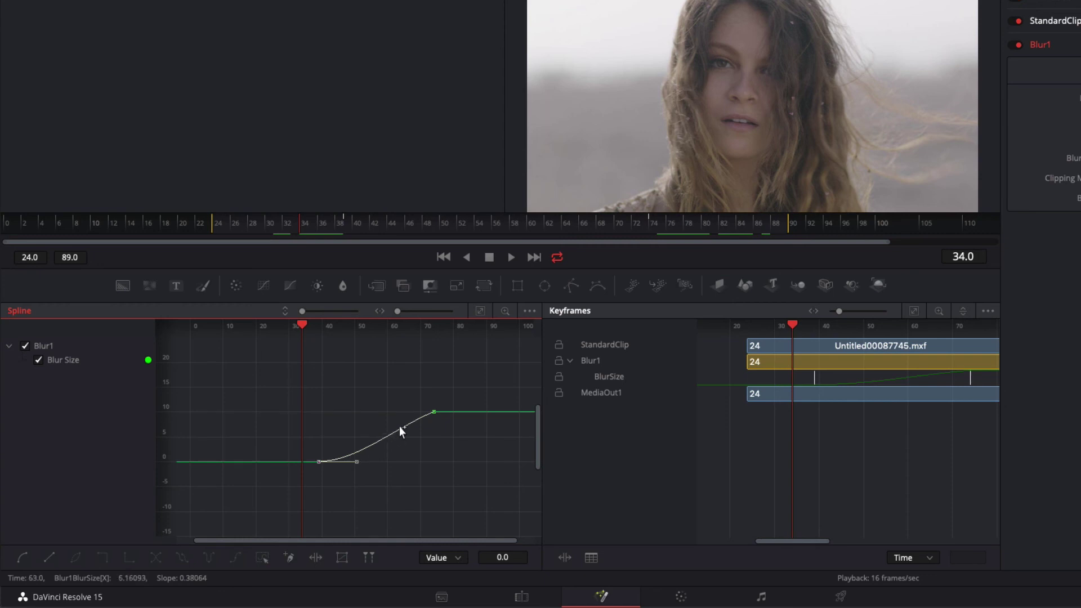
click(433, 413)
click(22, 558)
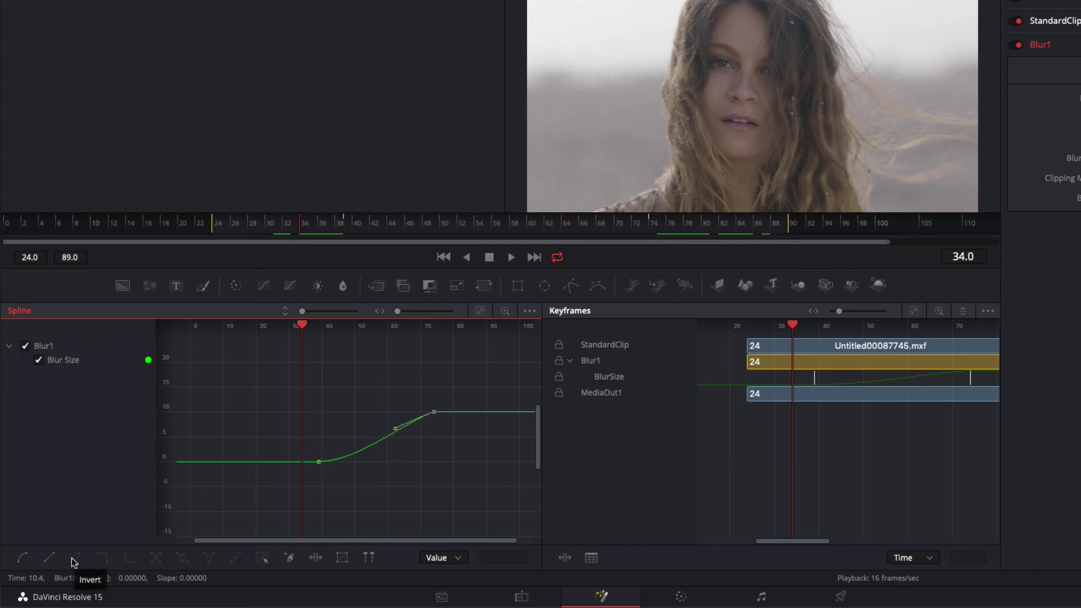
key(shift+l)
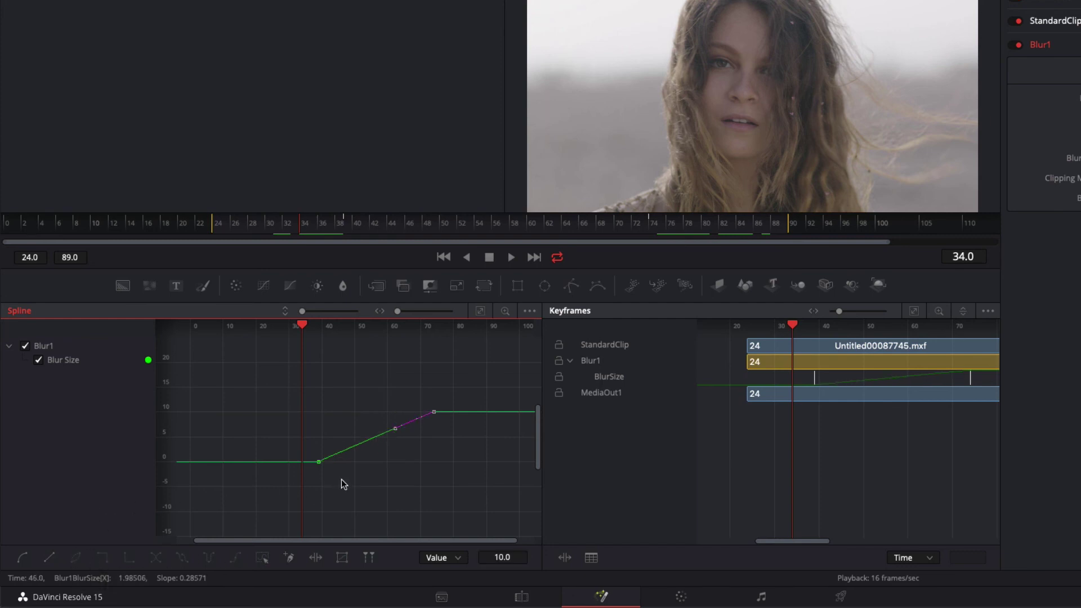
Insert a keyframe midway along the Blur Size curve at about frame 57 without changing the slope.
click(316, 463)
ctrl+click(431, 415)
drag(302, 325, 373, 328)
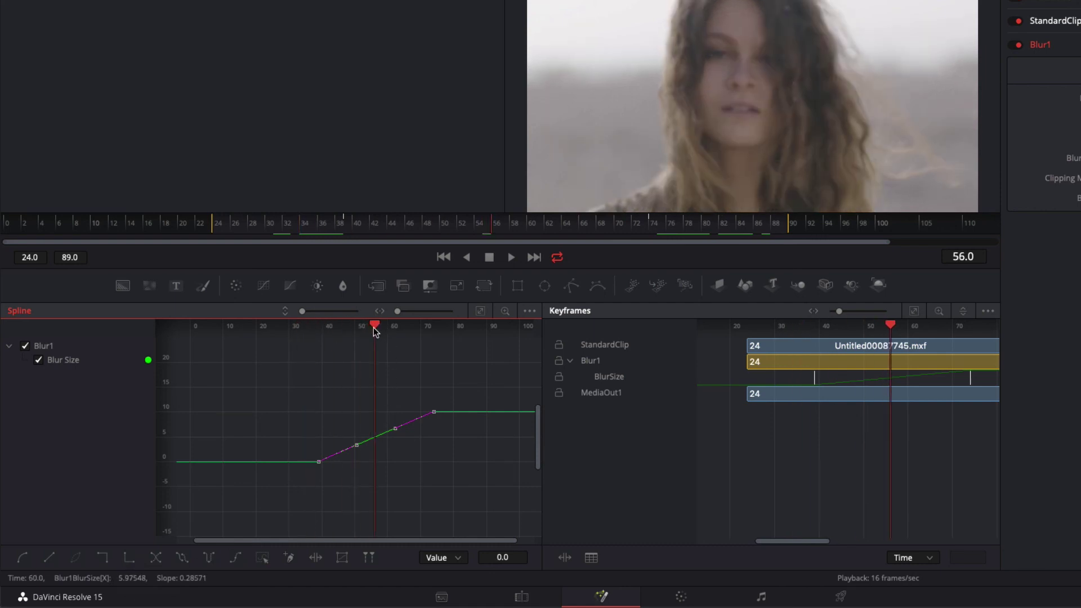
click(336, 370)
click(289, 557)
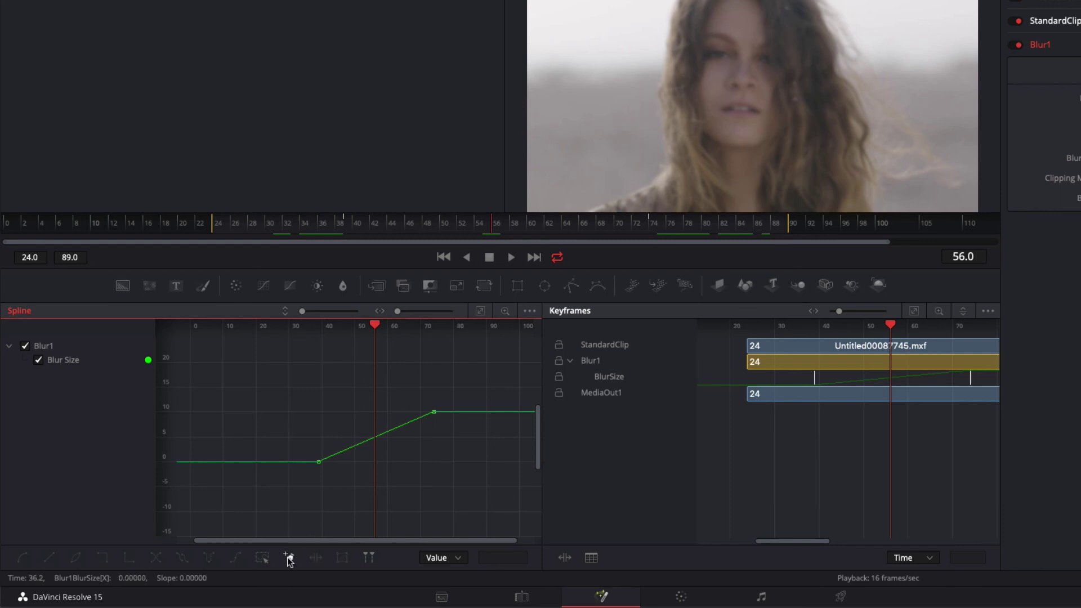
click(378, 437)
Apply Step In to all the Blur Size keyframes and scrub from frame 56 to 57 to check the jump.
click(316, 463)
click(416, 419)
click(102, 558)
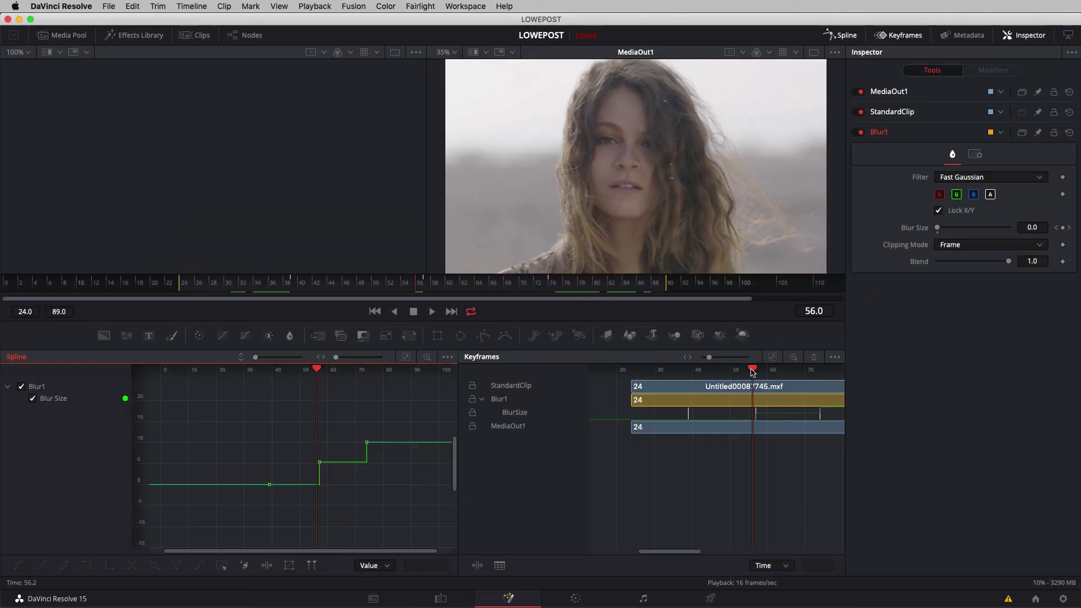
mouse_move(752, 371)
mouse_down()
mouse_move(710, 375)
mouse_move(837, 384)
mouse_move(756, 392)
mouse_up()
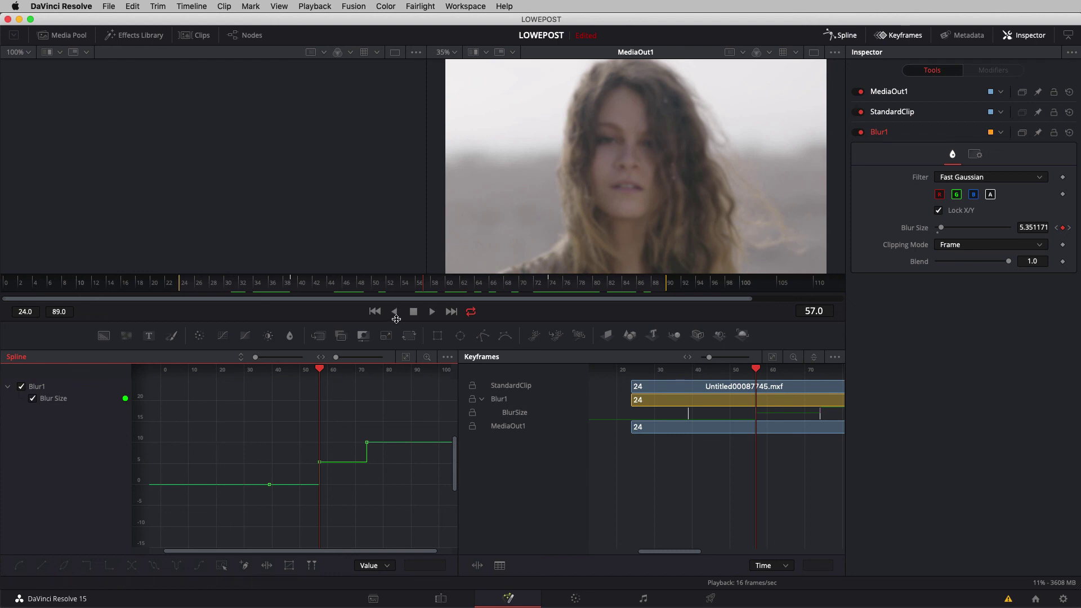
Try Step Out on the selected Blur Size keyframes and switch them back to Step In.
click(269, 485)
click(318, 463)
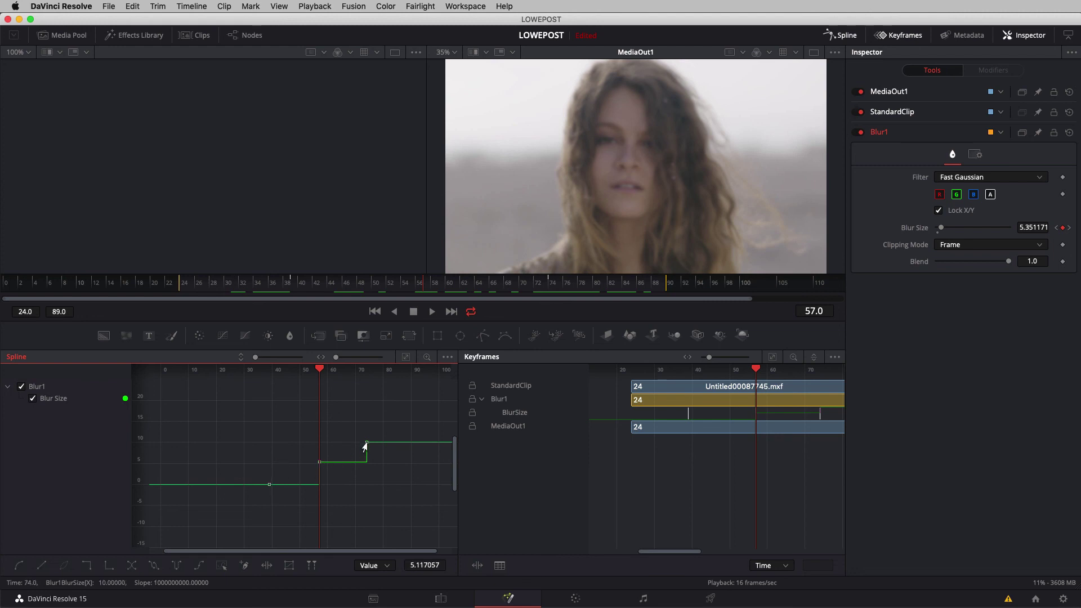
click(109, 566)
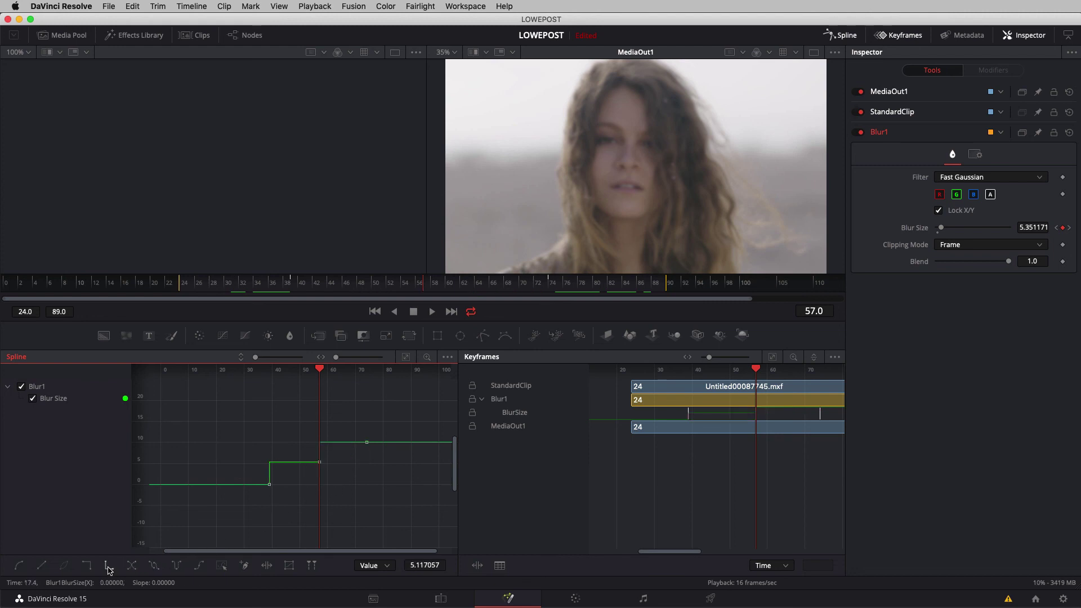
click(89, 567)
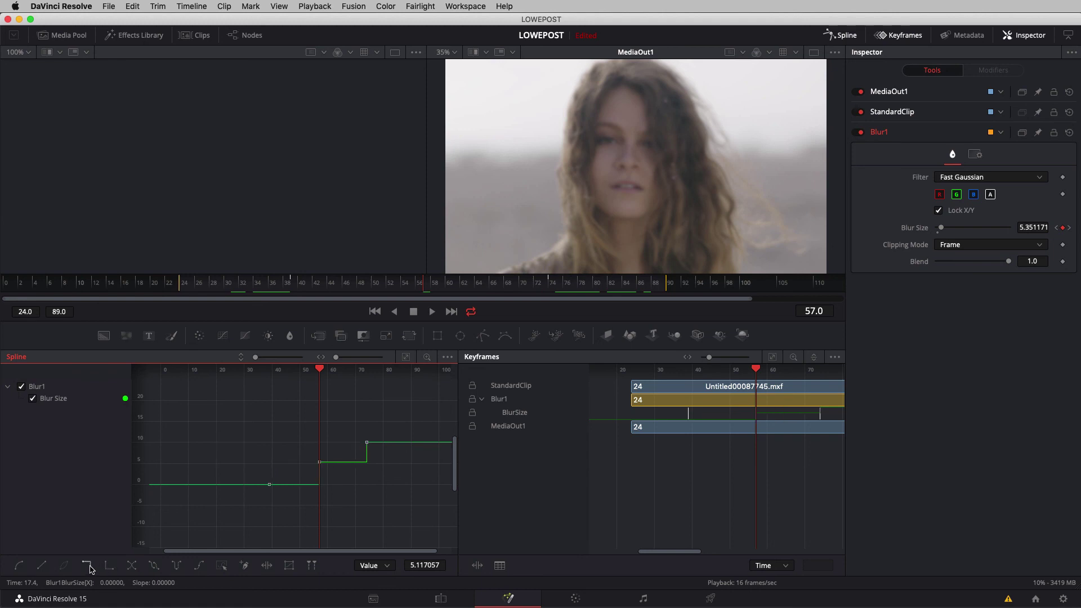
Try Reverse on the Blur Size keyframes and restore their order, and try Loop on the curve and undo it.
click(131, 566)
click(131, 565)
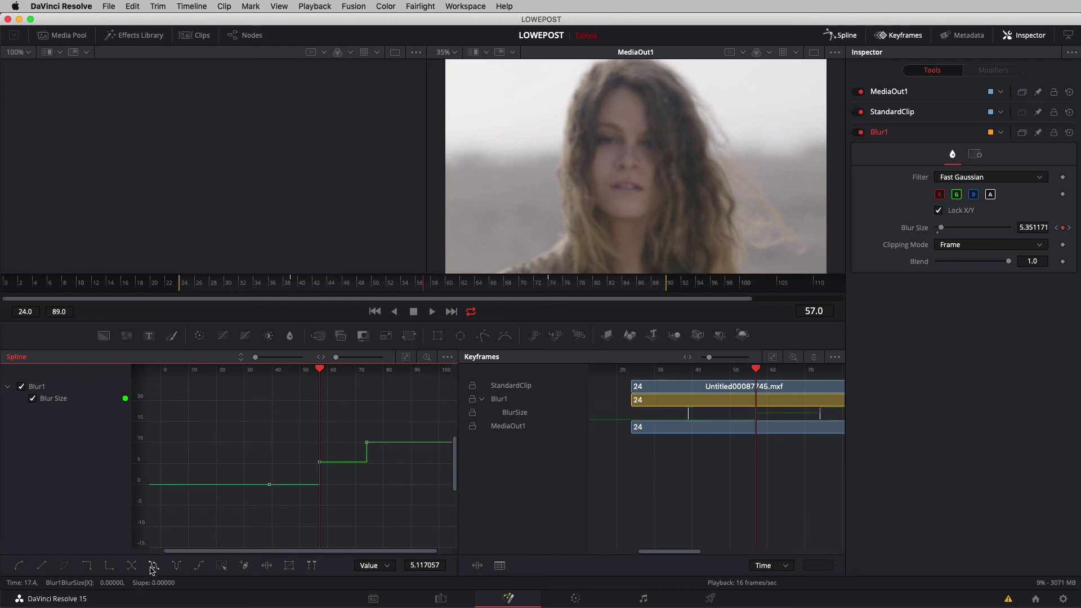
click(153, 566)
key(super+z)
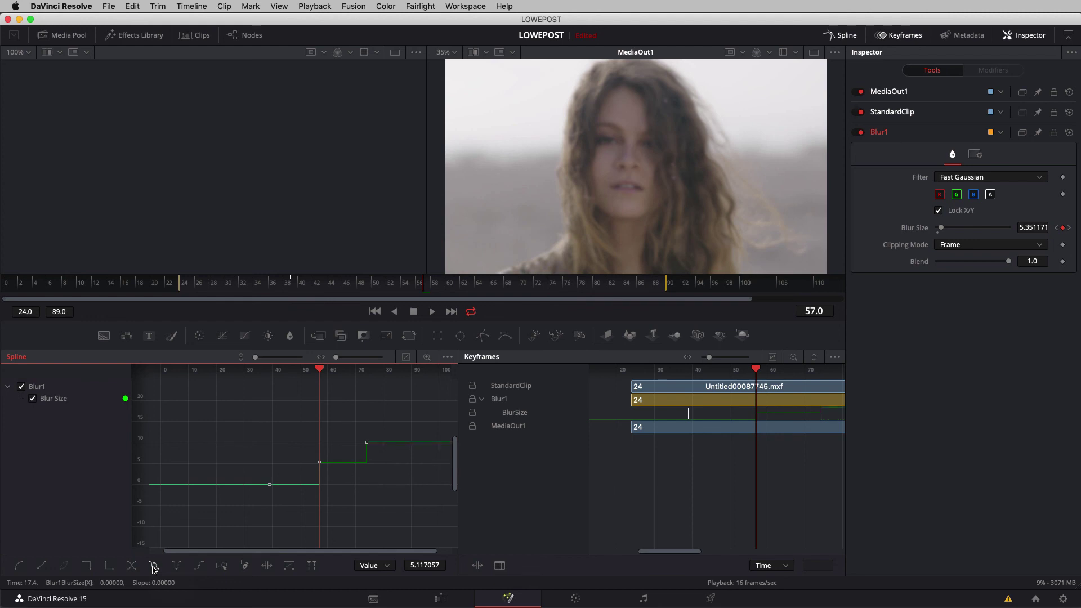